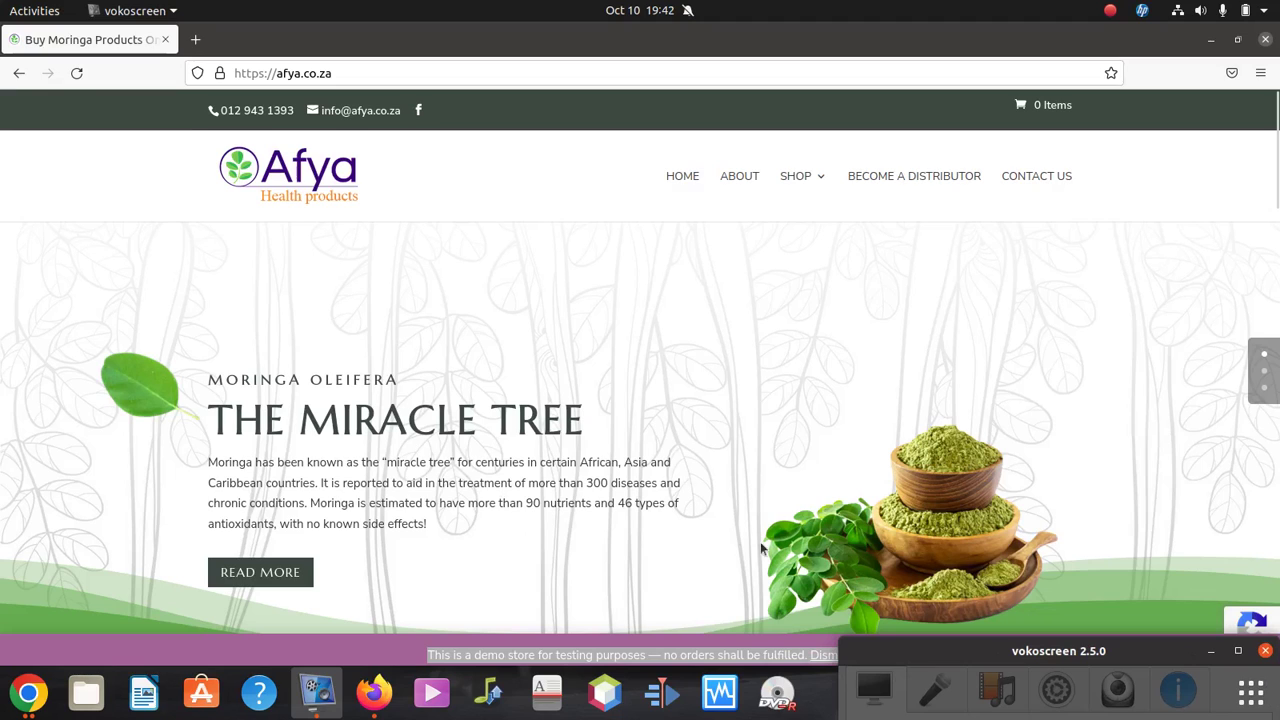
- Examine the afya.co.za home page in Firefox and in Chrome for the store notice banner
{"action": "left_click_drag", "start_coordinate": [889, 654], "coordinate": [1013, 653]}
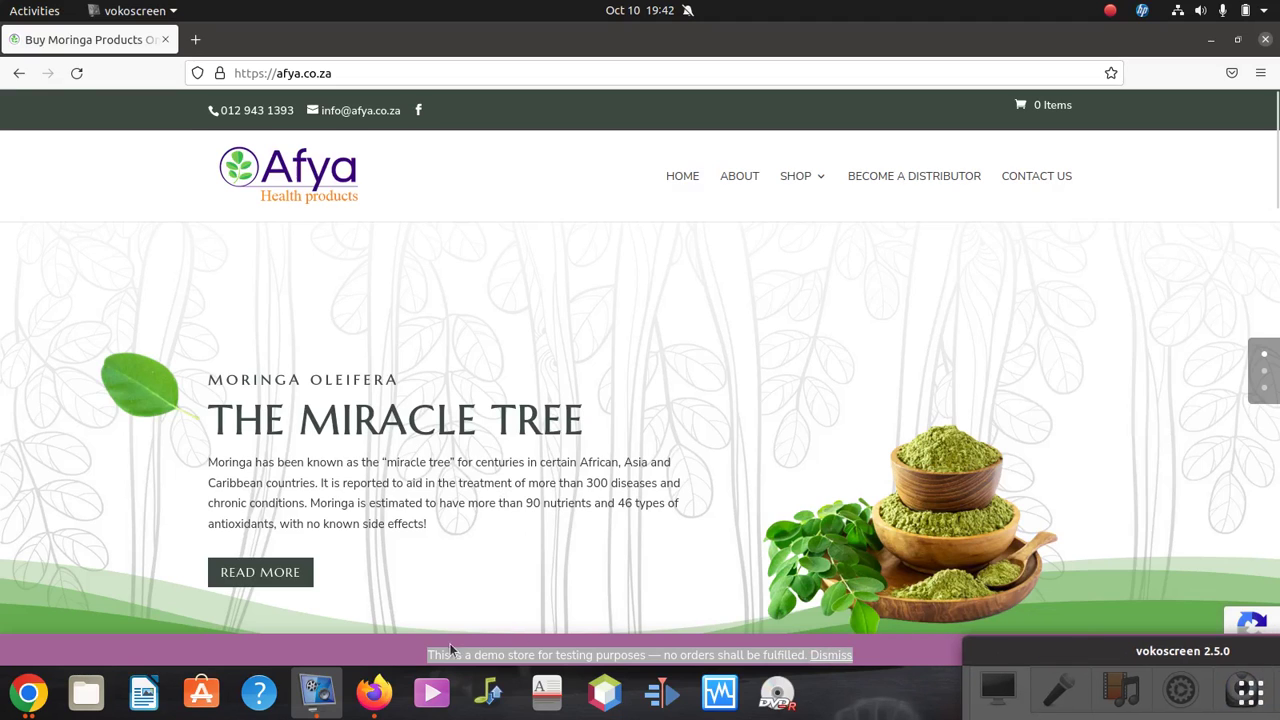
{"action": "left_click", "coordinate": [389, 660]}
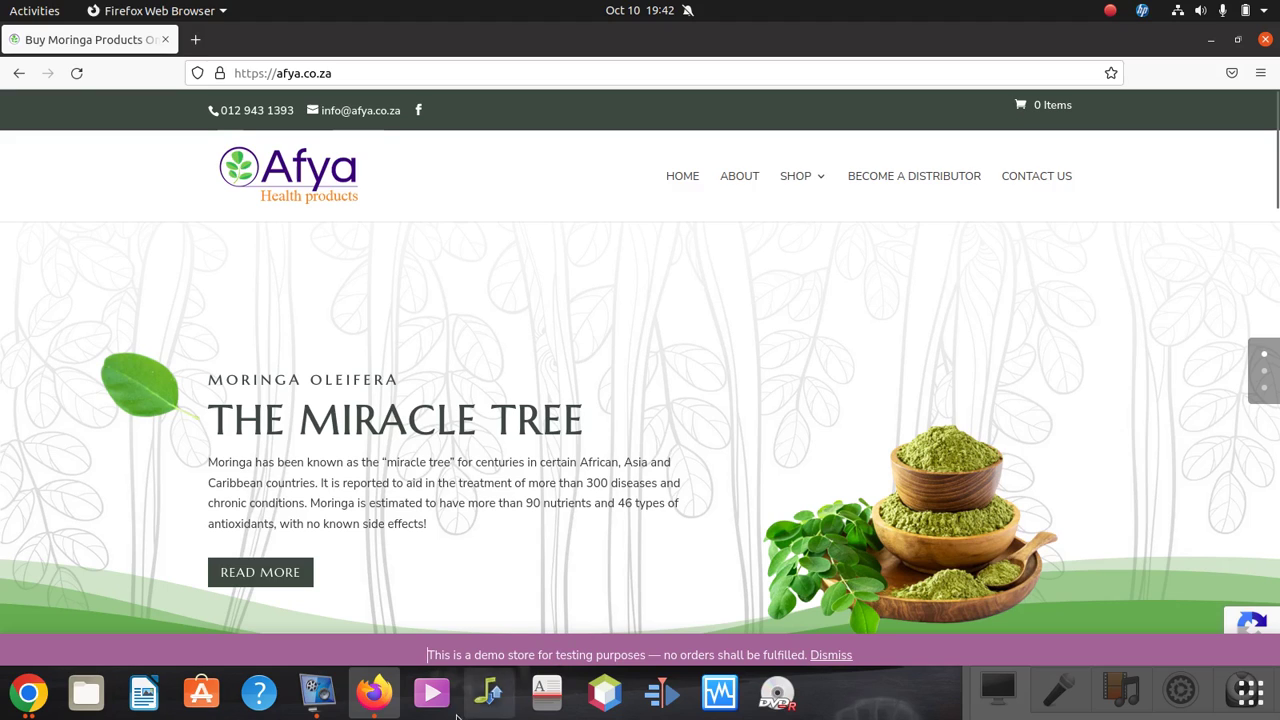
{"action": "left_click", "coordinate": [28, 692]}
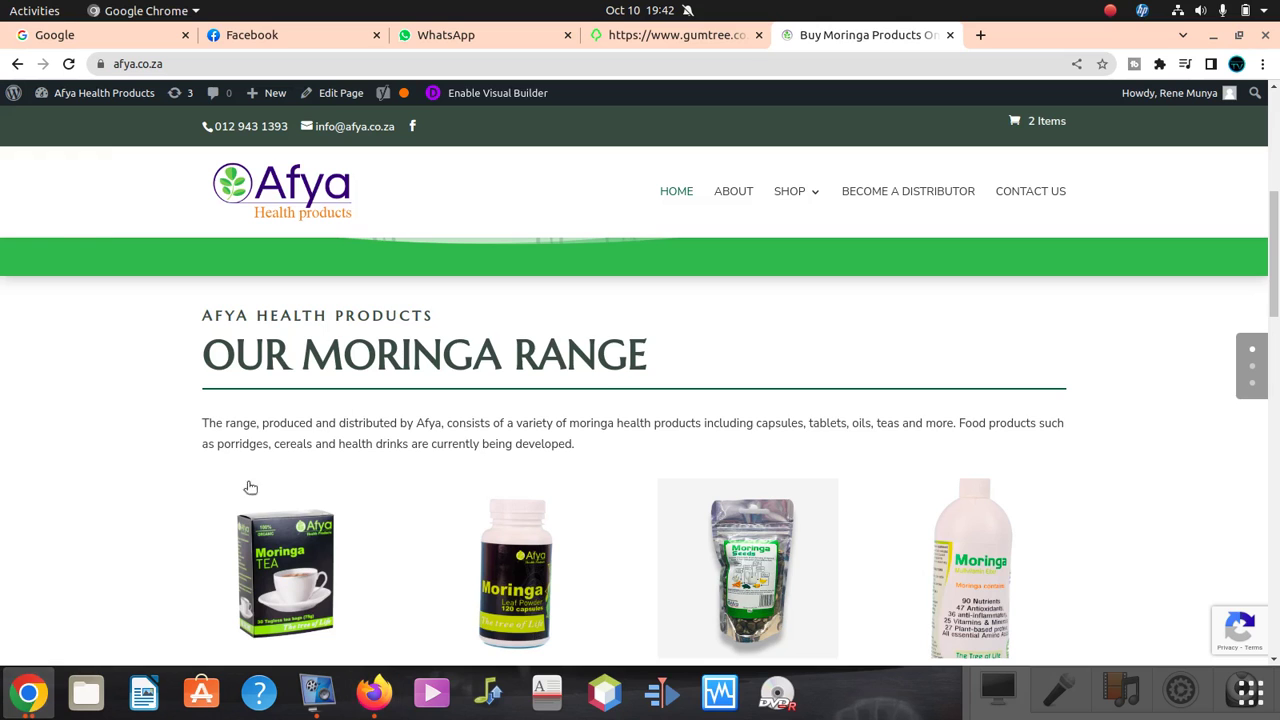
{"action": "scroll", "coordinate": [740, 470], "scroll_direction": "down", "scroll_amount": 3}
{"action": "scroll", "coordinate": [659, 467], "scroll_direction": "down", "scroll_amount": 15}
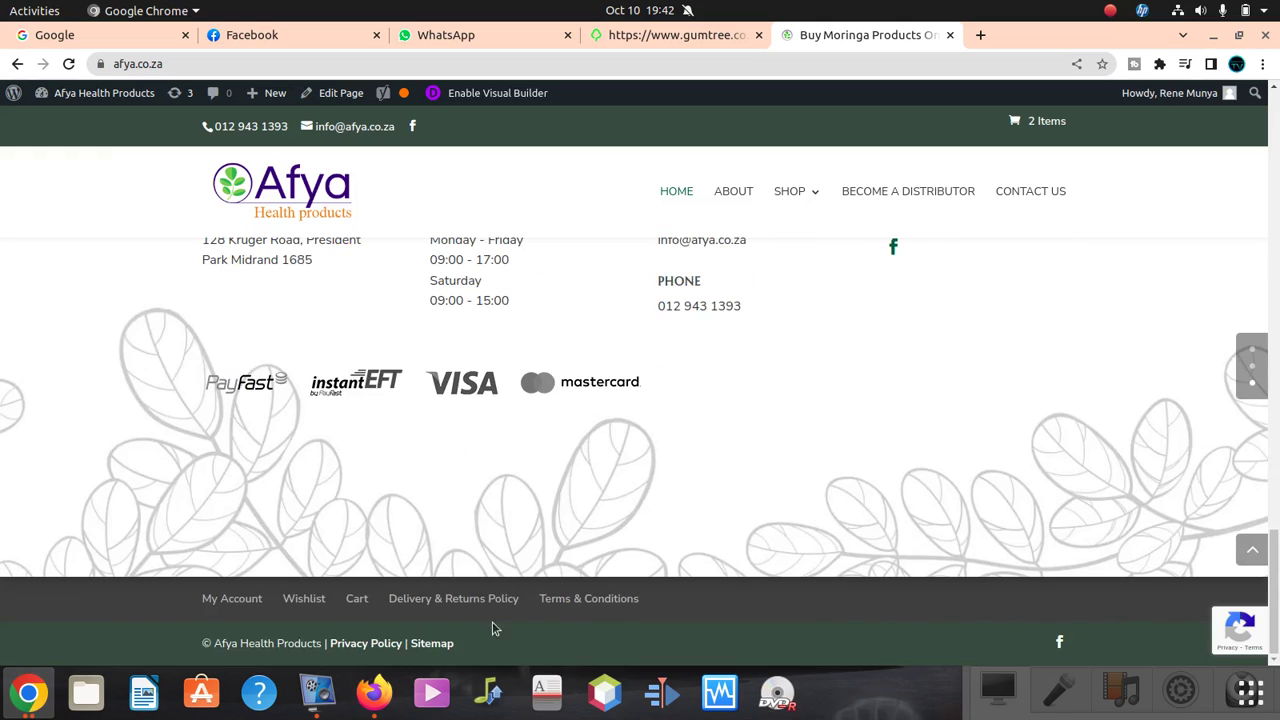
{"action": "scroll", "coordinate": [1193, 513], "scroll_direction": "up", "scroll_amount": 10}
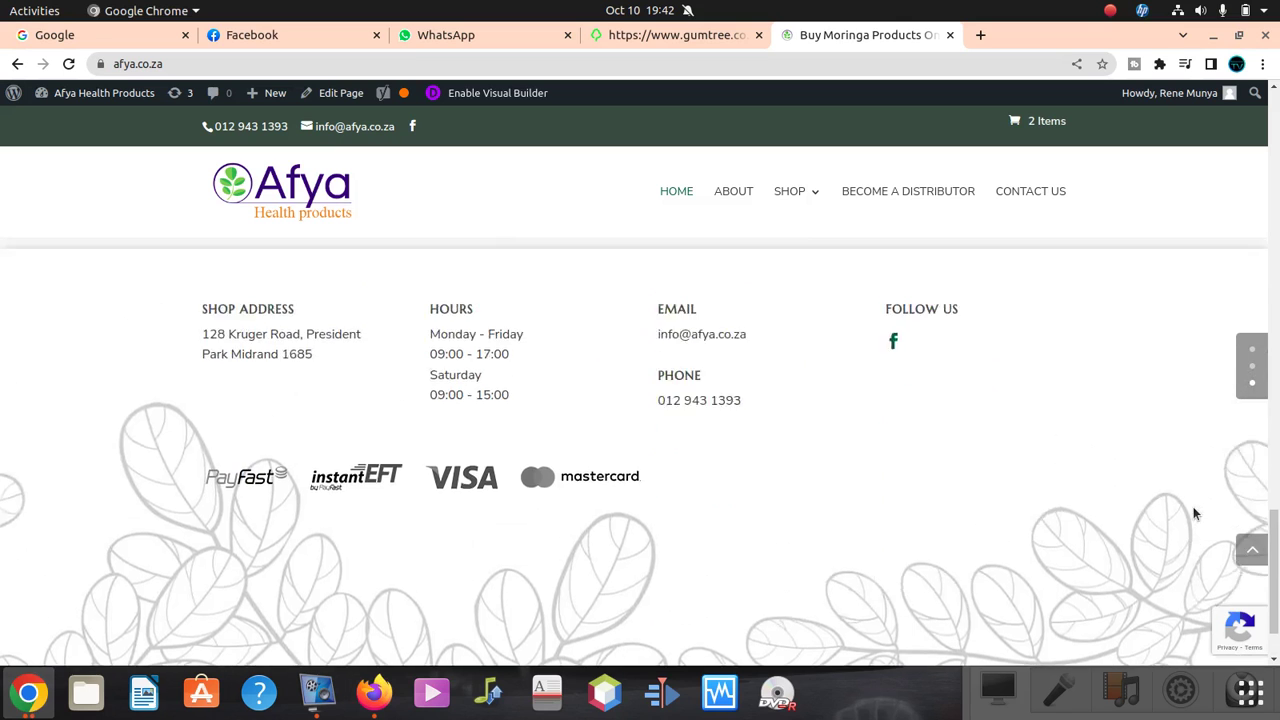
{"action": "scroll", "coordinate": [1193, 513], "scroll_direction": "up", "scroll_amount": 5}
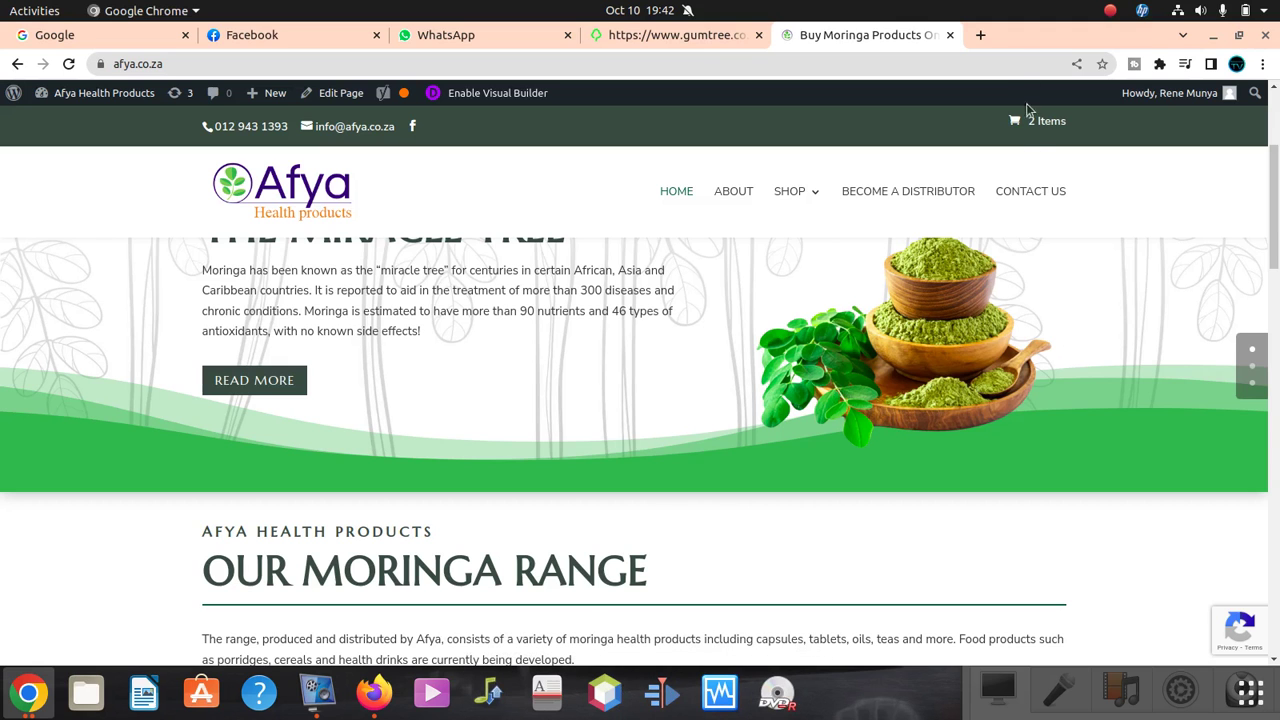
- Restore the maximized Chrome and Firefox windows to floating size so they can be viewed together
{"action": "double_click", "coordinate": [1036, 35]}
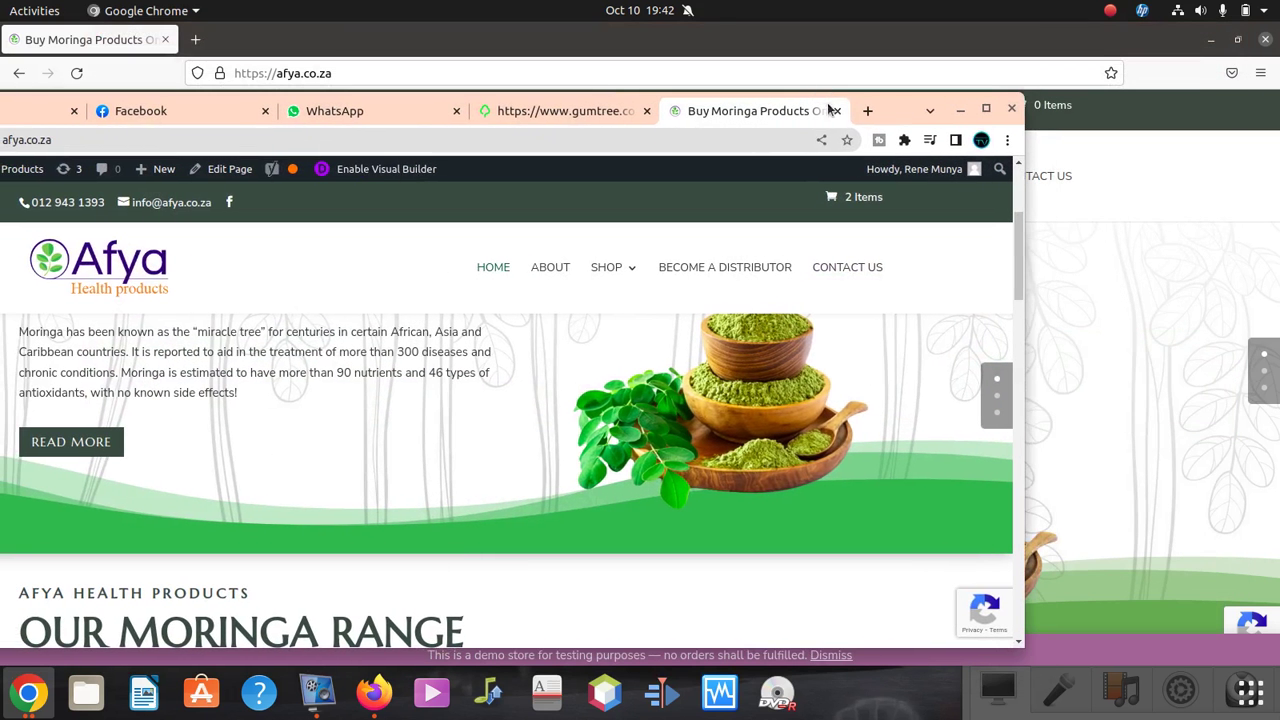
{"action": "double_click", "coordinate": [1165, 45]}
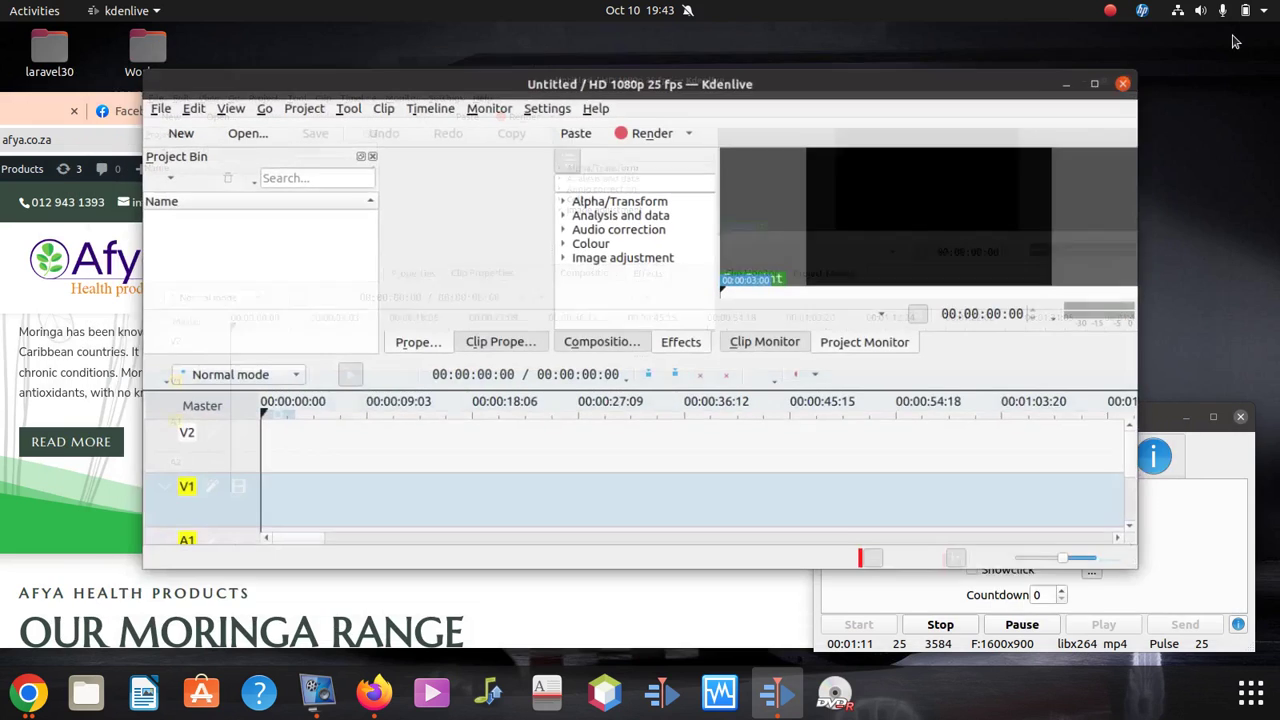
{"action": "left_click_drag", "start_coordinate": [713, 106], "coordinate": [904, 81]}
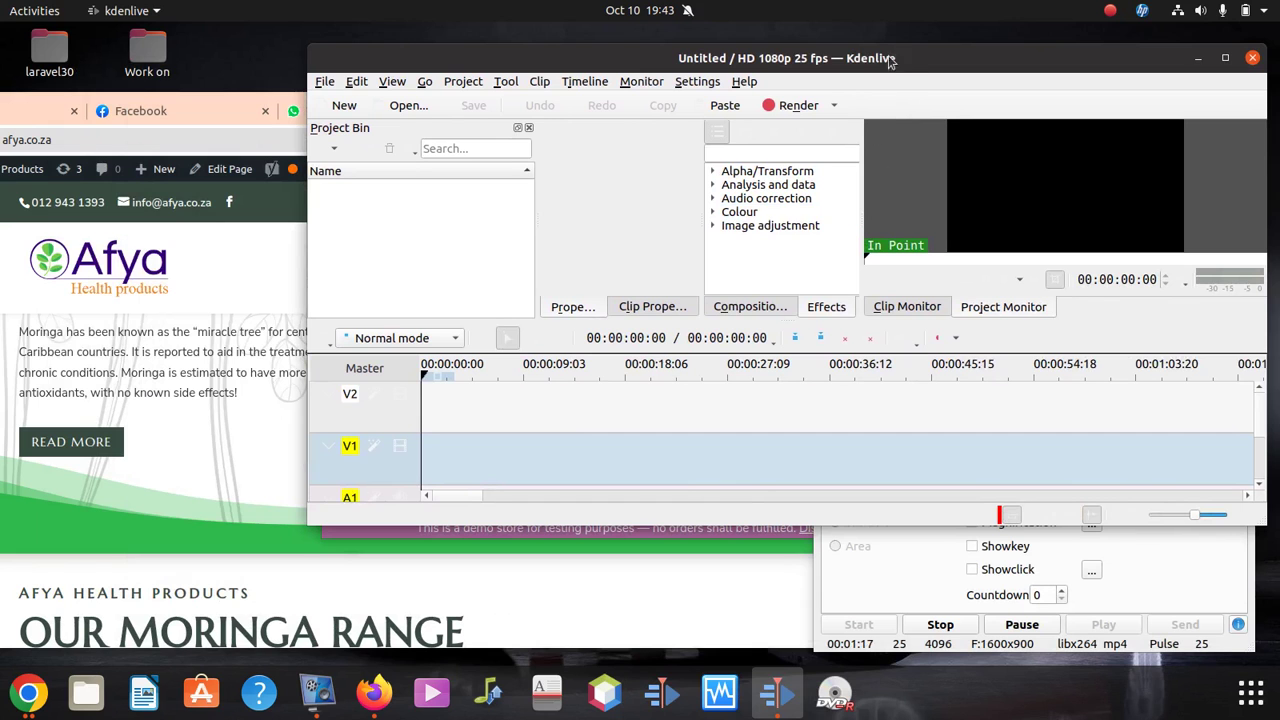
{"action": "left_click_drag", "start_coordinate": [890, 62], "coordinate": [651, 41]}
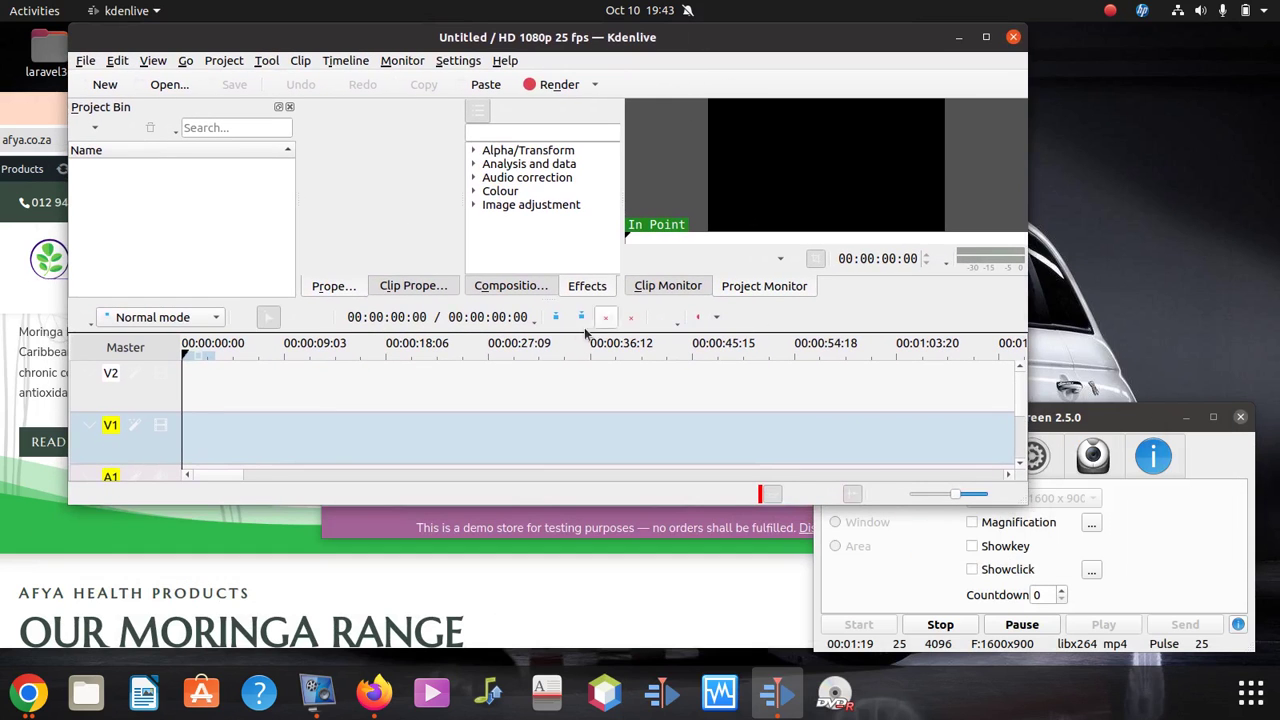
{"action": "left_click", "coordinate": [1013, 37]}
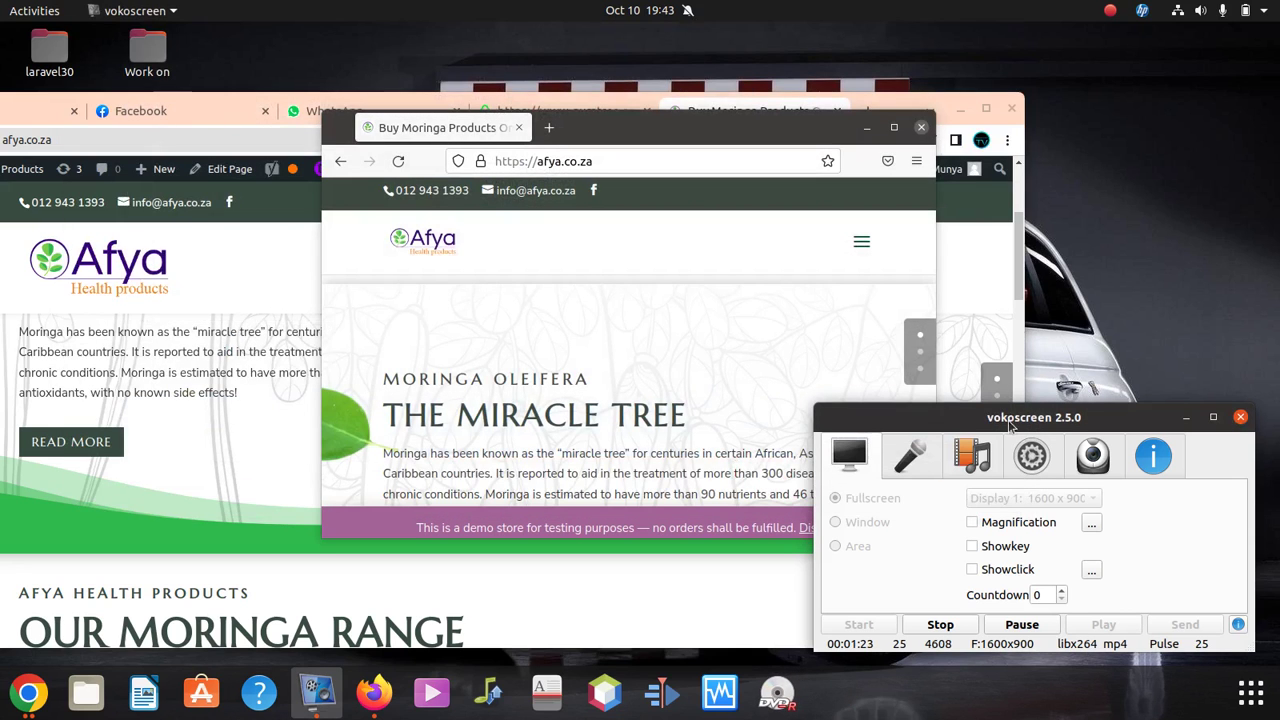
- Move the screen recorder window aside and place the floating Firefox window beside the Chrome window
{"action": "left_click_drag", "start_coordinate": [1008, 418], "coordinate": [1091, 381]}
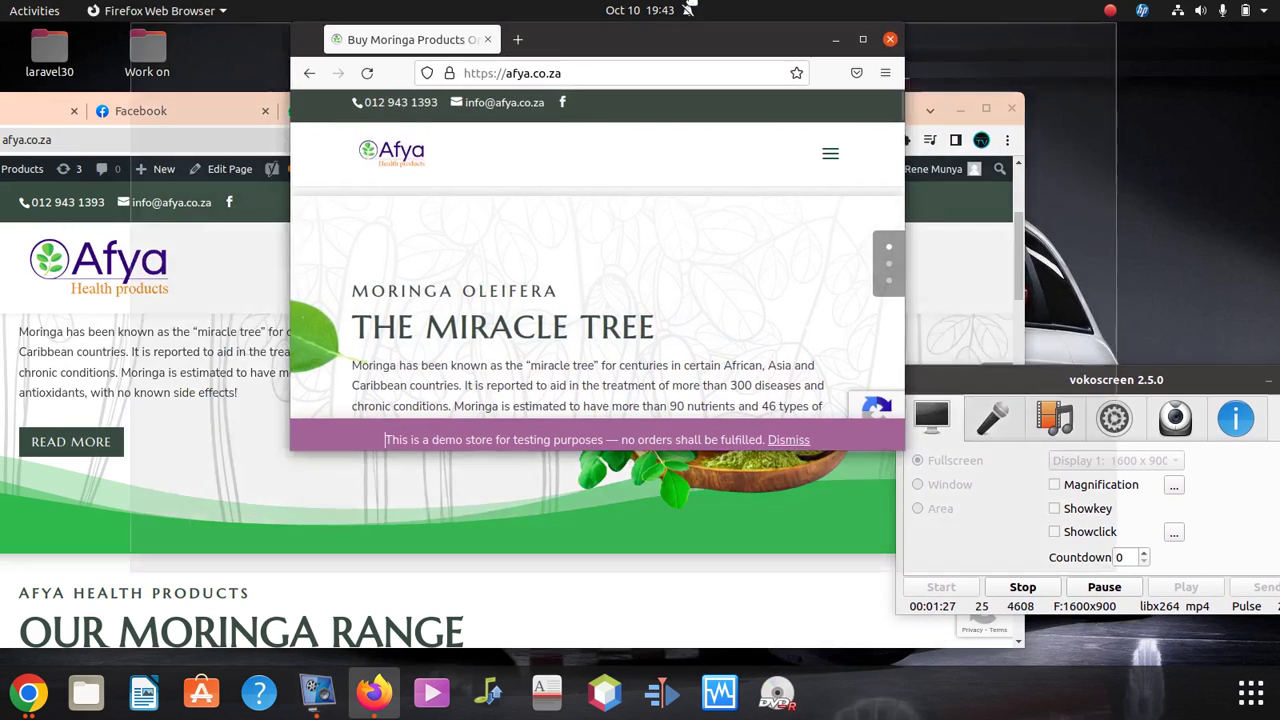
{"action": "double_click", "coordinate": [726, 133]}
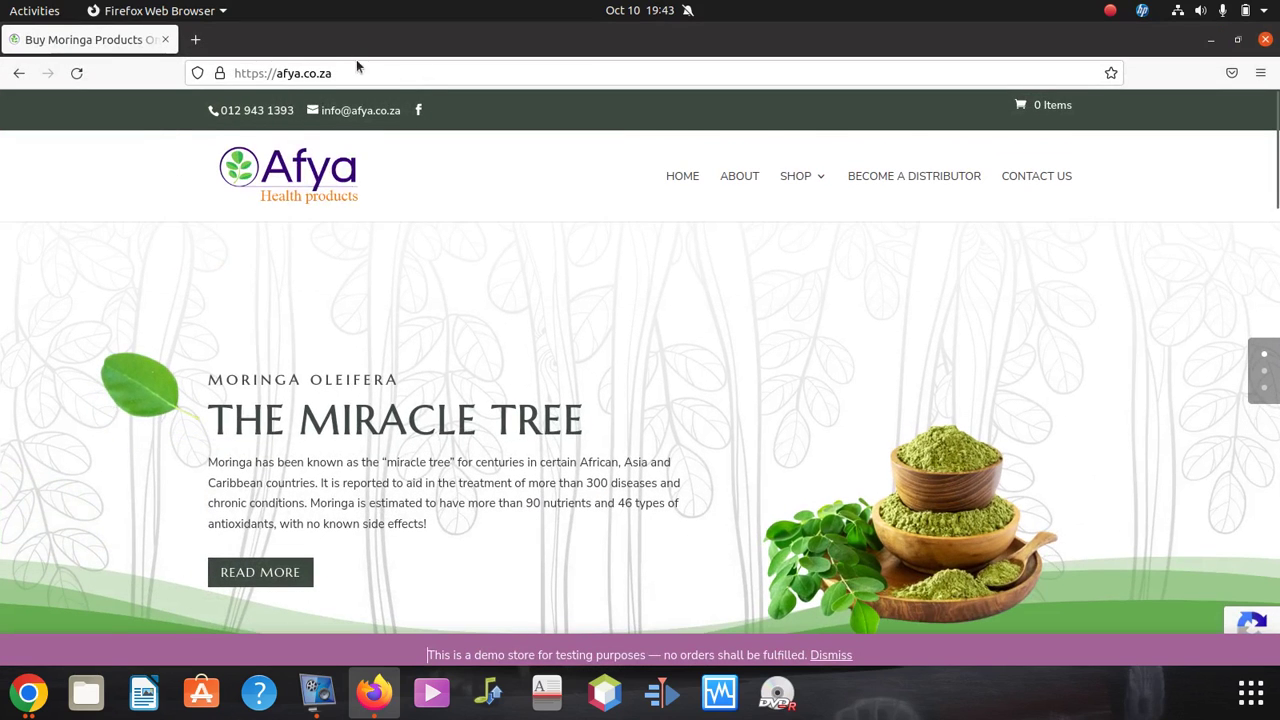
{"action": "double_click", "coordinate": [310, 50]}
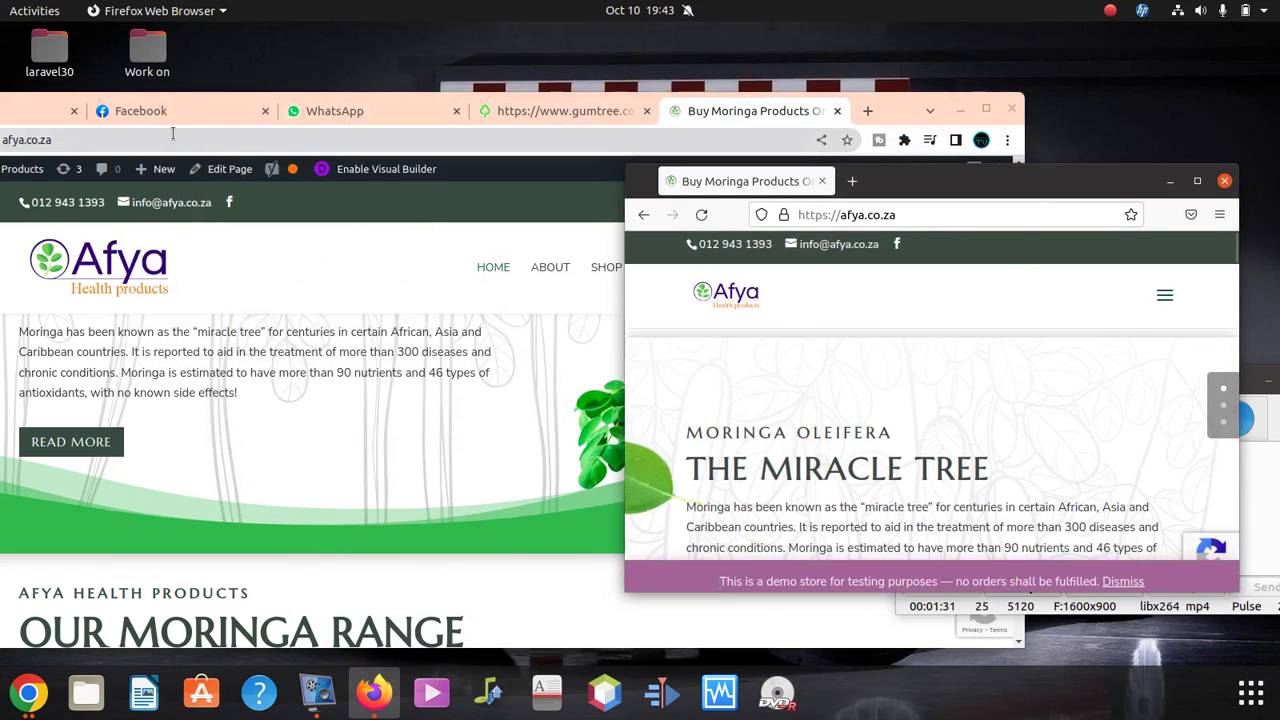
- Reload afya.co.za in Chrome and maximize the Chrome window
{"action": "left_click", "coordinate": [172, 139]}
{"action": "key", "text": "Return"}
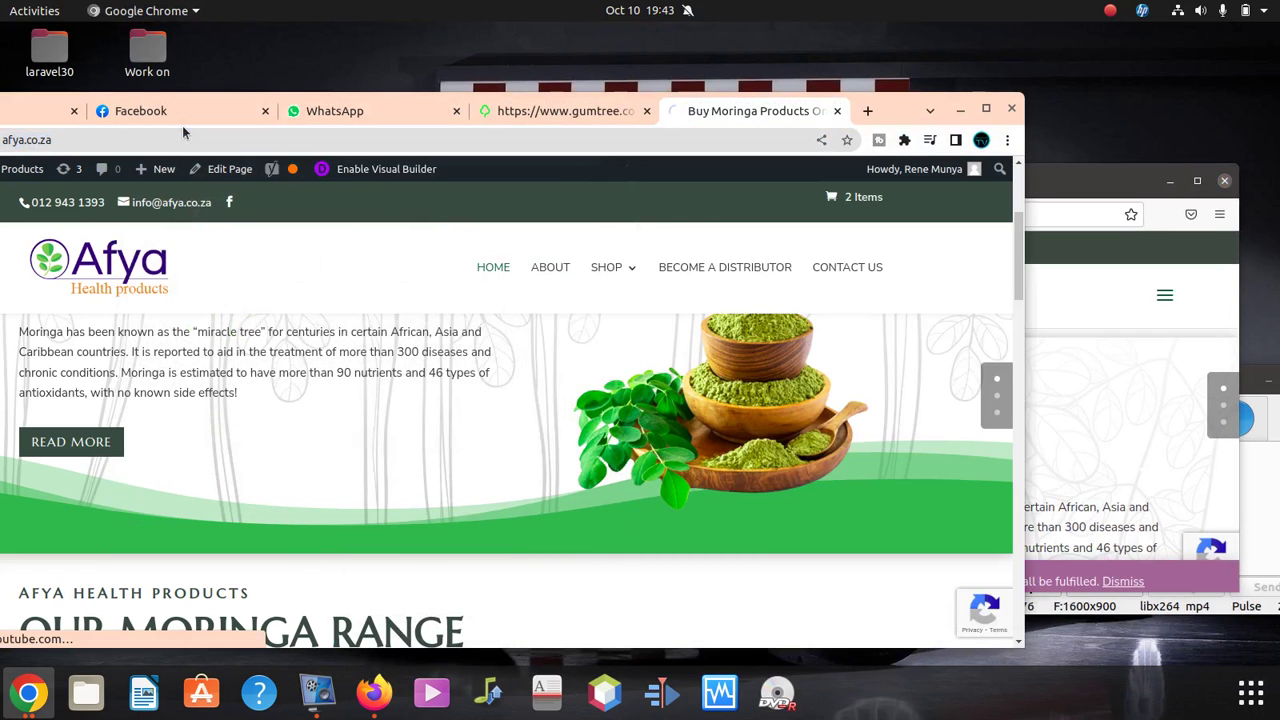
{"action": "double_click", "coordinate": [915, 111]}
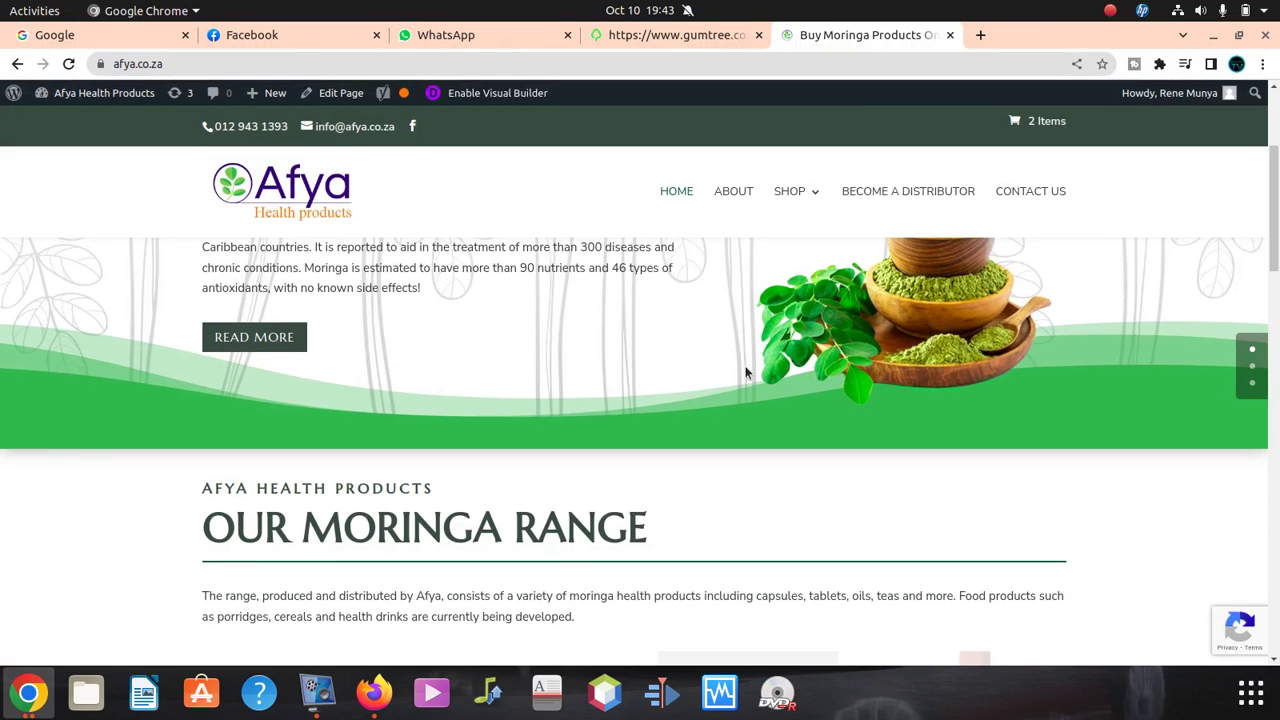
- Bring Firefox forward, reload afya.co.za and select the whole demo store notice text on the page
{"action": "left_click", "coordinate": [374, 692]}
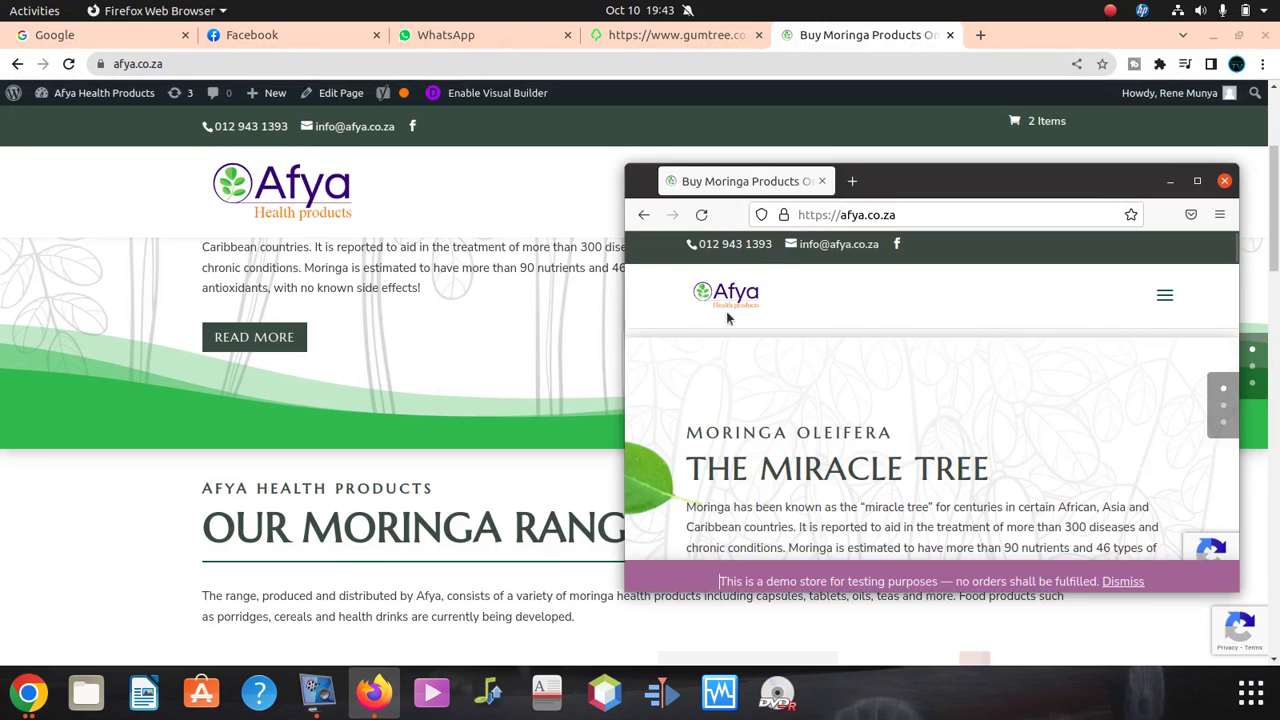
{"action": "left_click_drag", "start_coordinate": [909, 190], "coordinate": [811, 154]}
{"action": "left_click", "coordinate": [795, 180]}
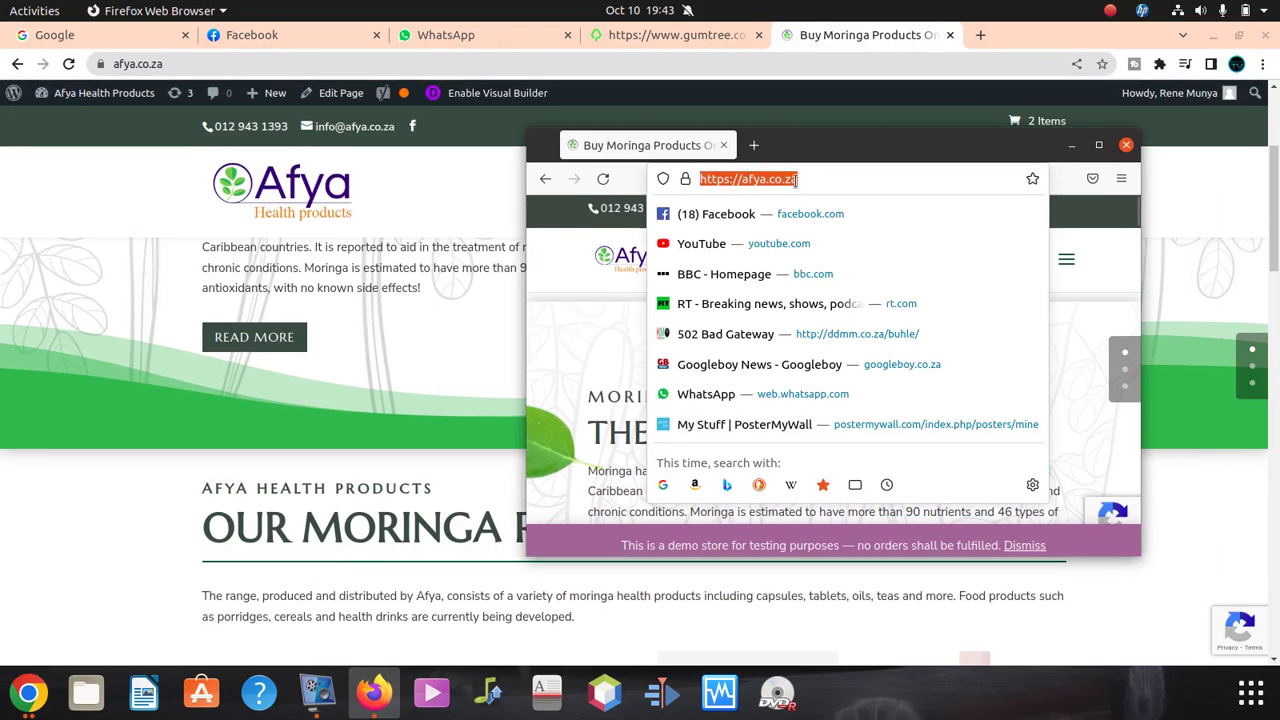
{"action": "key", "text": "Return"}
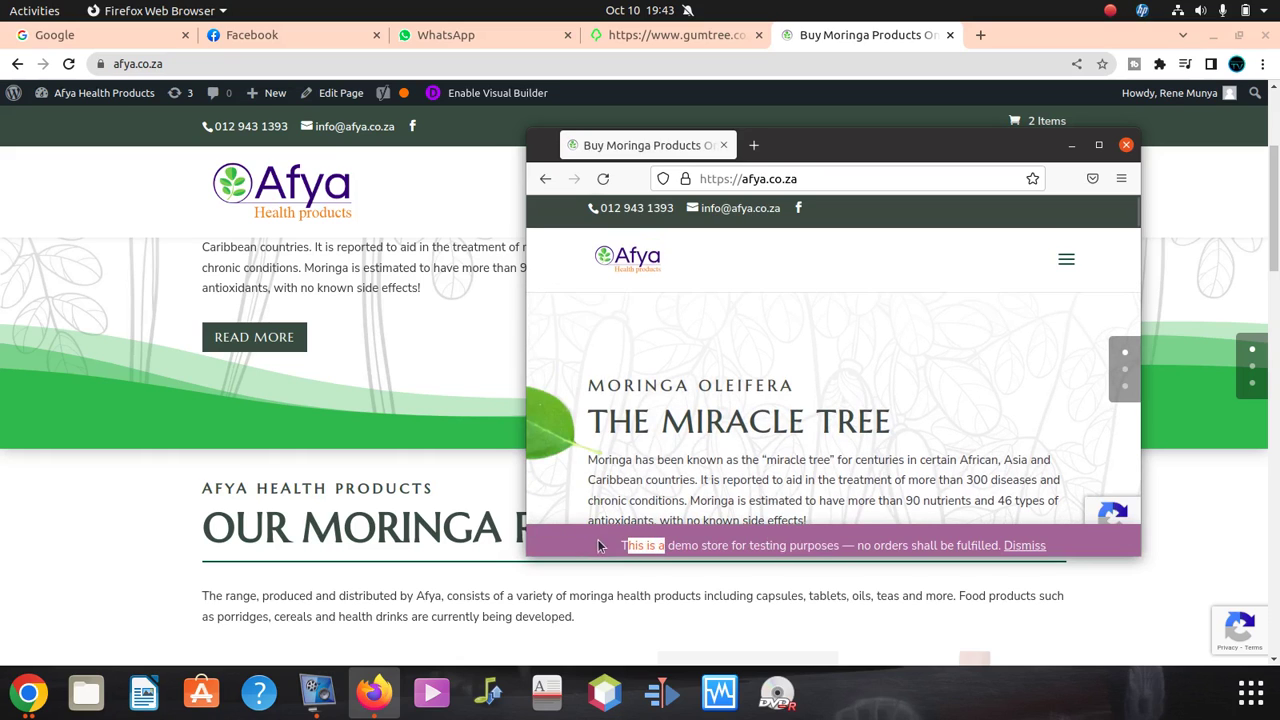
{"action": "left_click_drag", "start_coordinate": [621, 545], "coordinate": [1050, 547]}
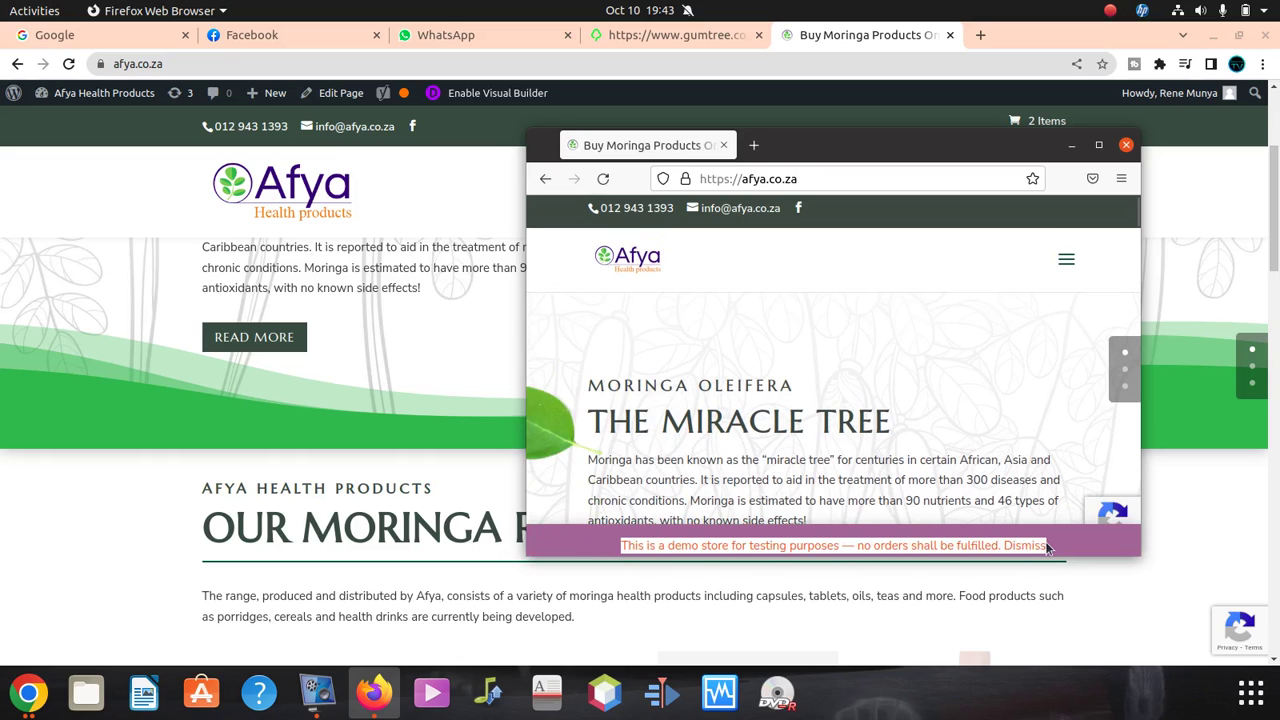
{"action": "right_click", "coordinate": [957, 548]}
{"action": "left_click", "coordinate": [994, 563]}
- Switch to Chrome and open the WordPress dashboard of the Afya Health Products site
{"action": "left_click", "coordinate": [113, 500]}
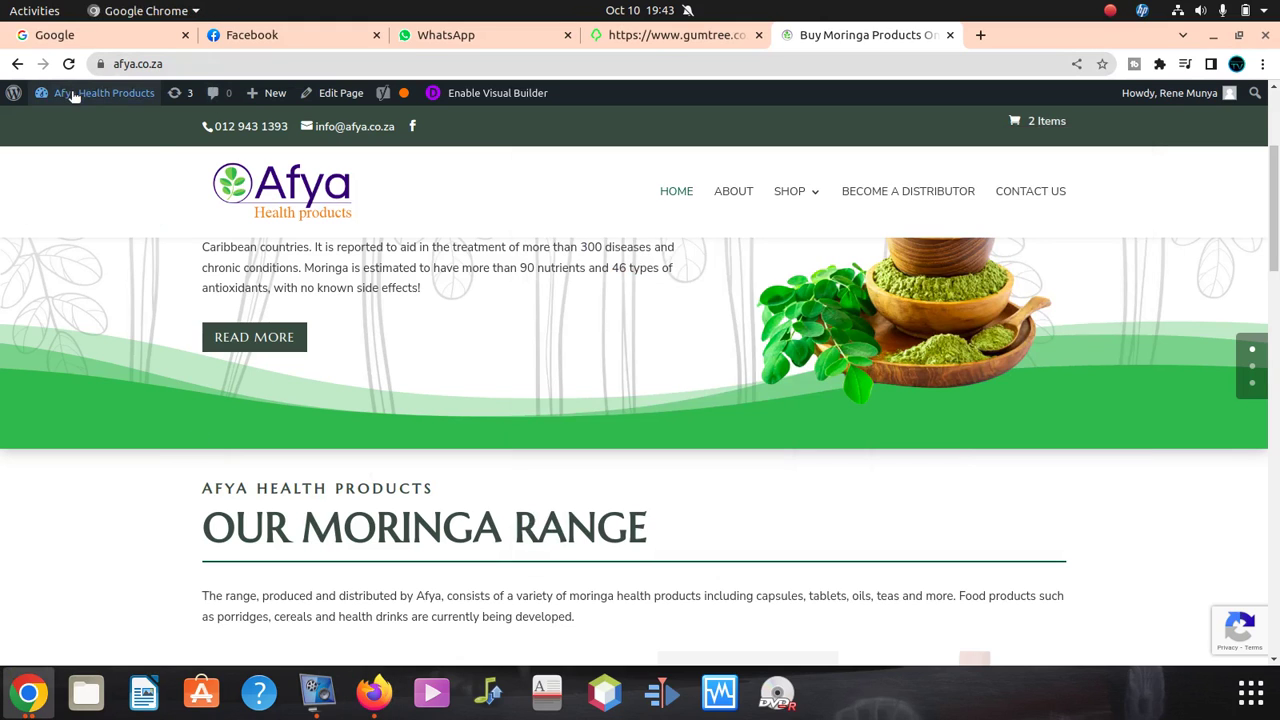
{"action": "mouse_move", "coordinate": [75, 92]}
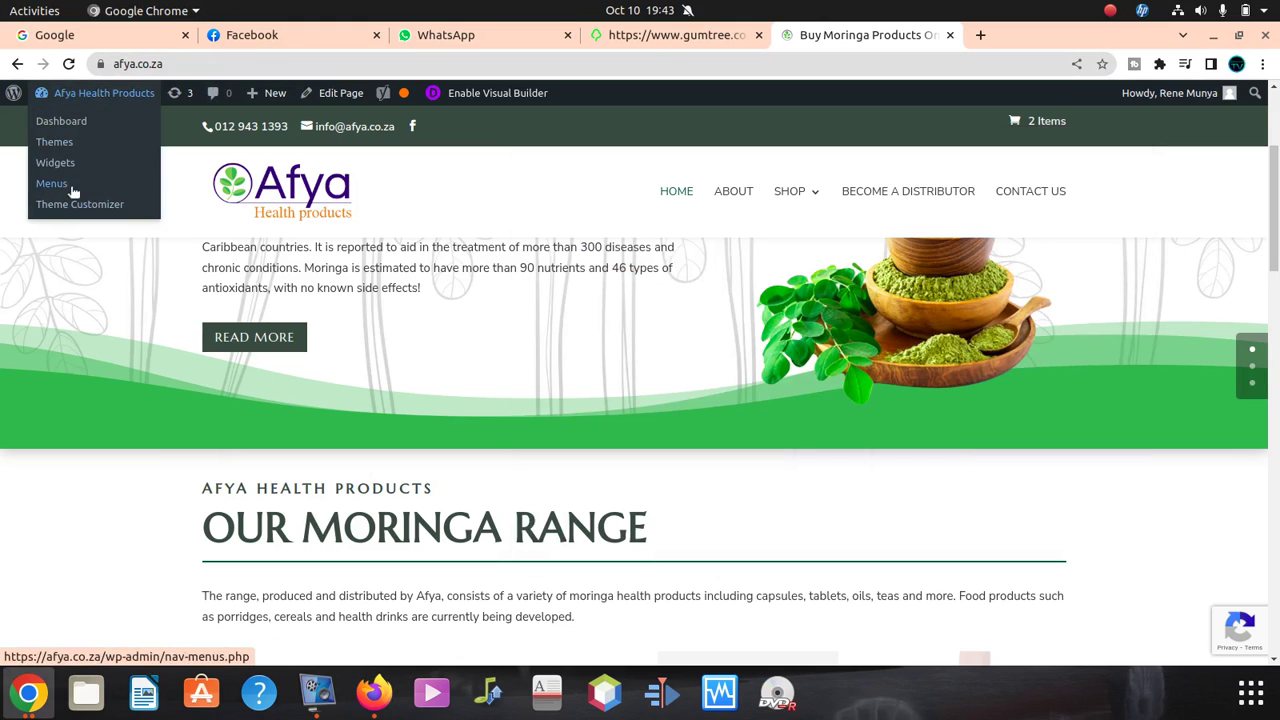
{"action": "left_click", "coordinate": [61, 122]}
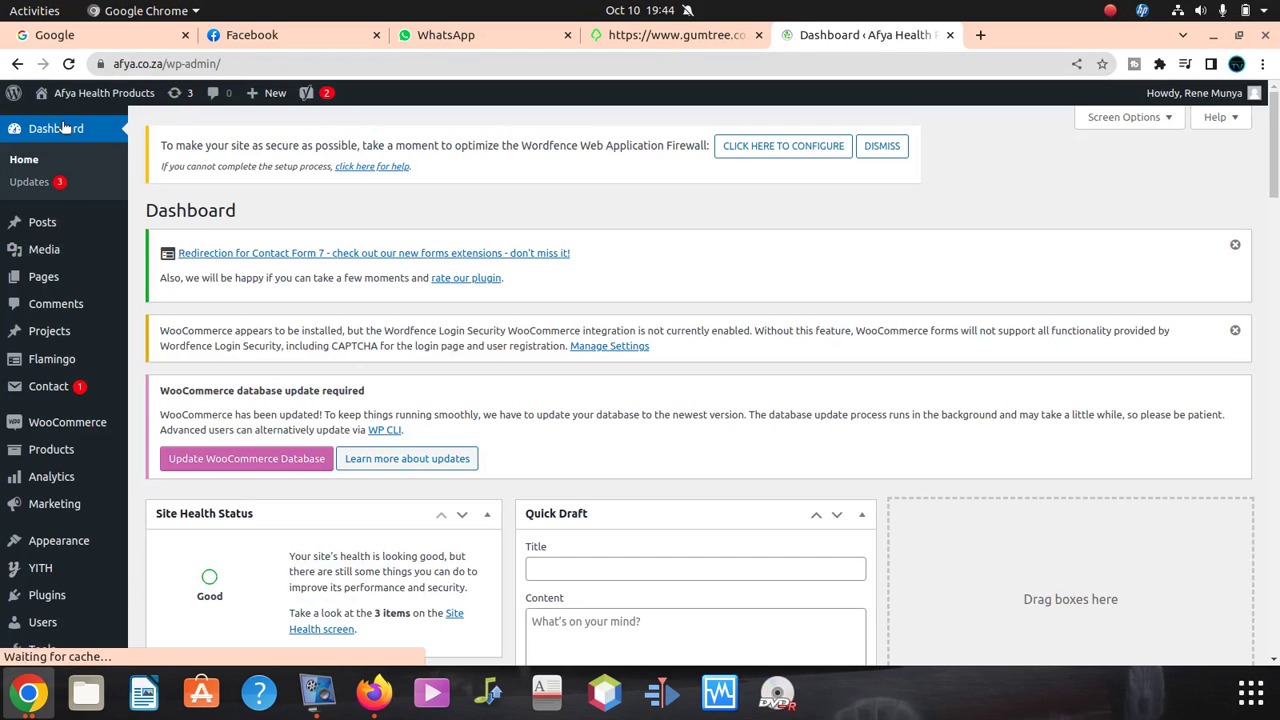
- Open the WooCommerce Store Notice settings in the site's theme customizer
{"action": "scroll", "coordinate": [158, 345], "scroll_direction": "down", "scroll_amount": 3}
{"action": "mouse_move", "coordinate": [62, 415]}
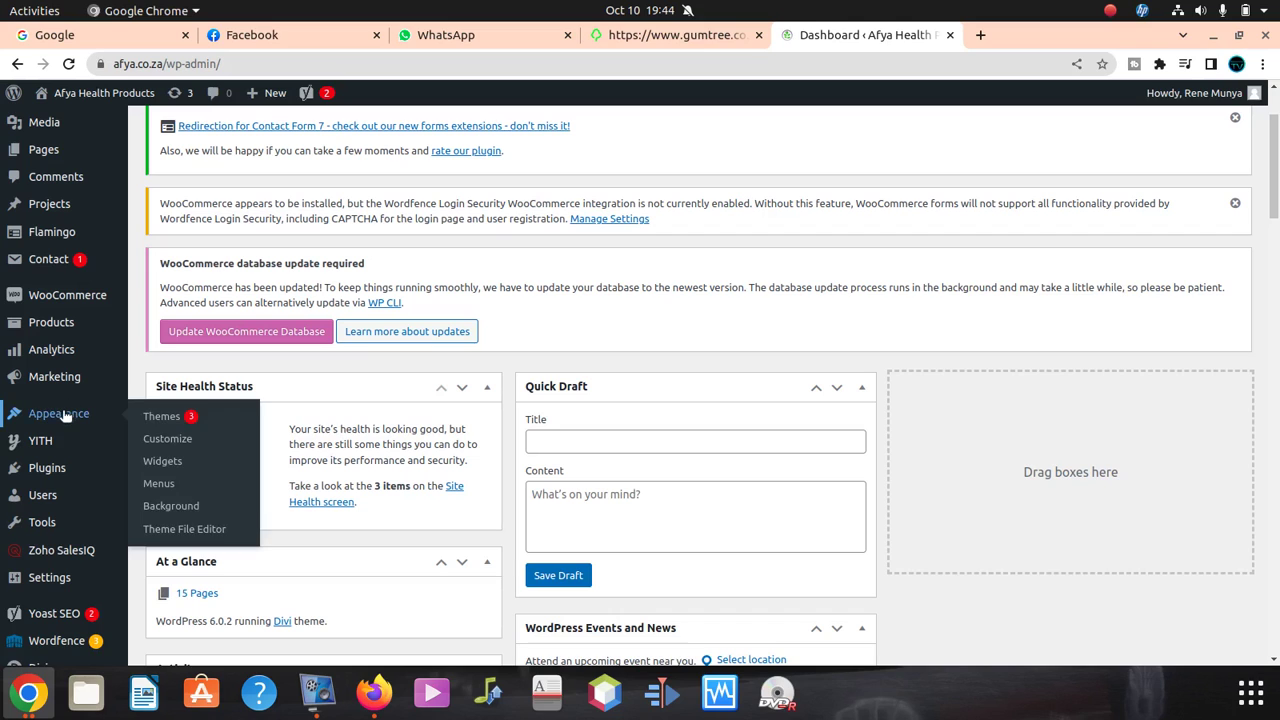
{"action": "left_click", "coordinate": [167, 447]}
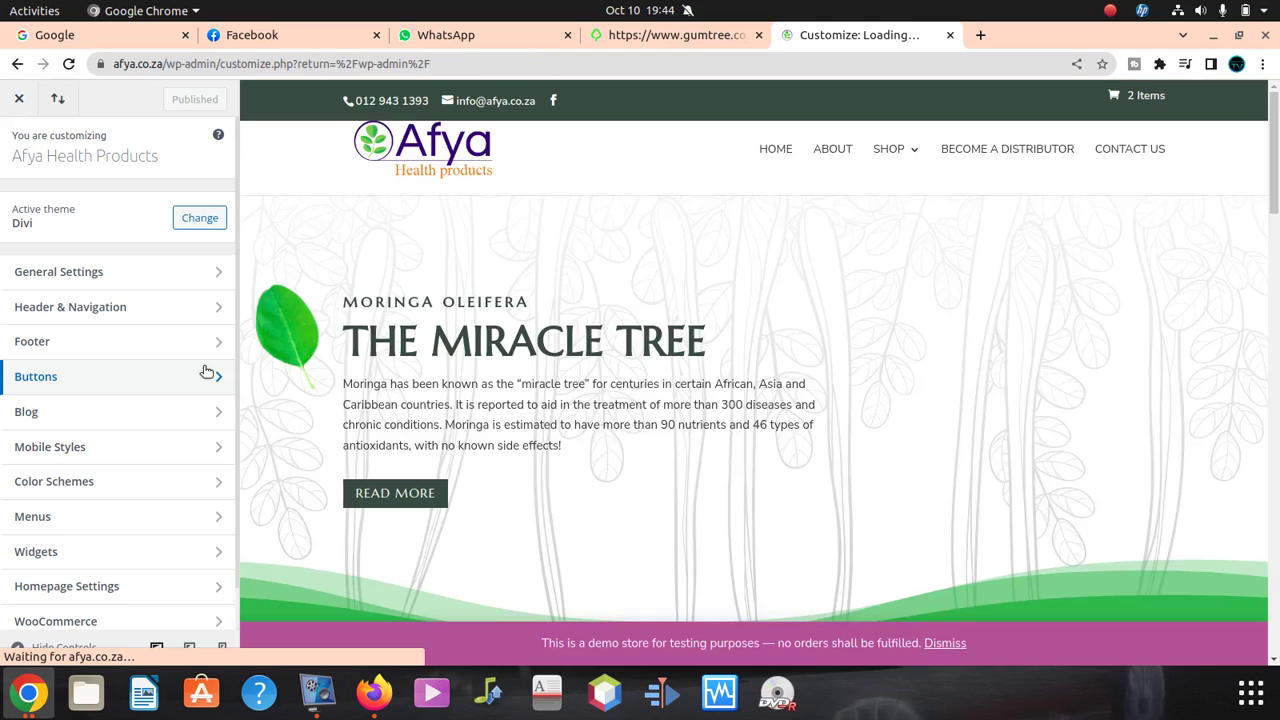
{"action": "scroll", "coordinate": [692, 548], "scroll_direction": "down", "scroll_amount": 2}
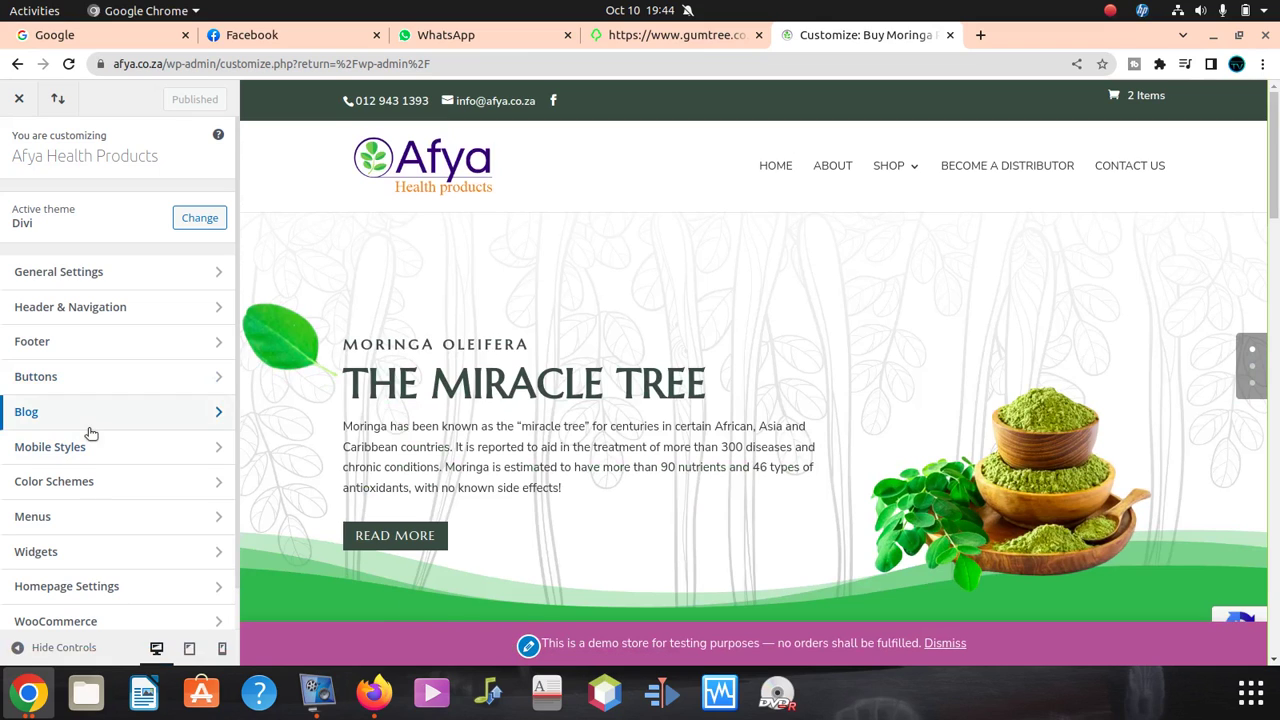
{"action": "scroll", "coordinate": [120, 520], "scroll_direction": "down", "scroll_amount": 1}
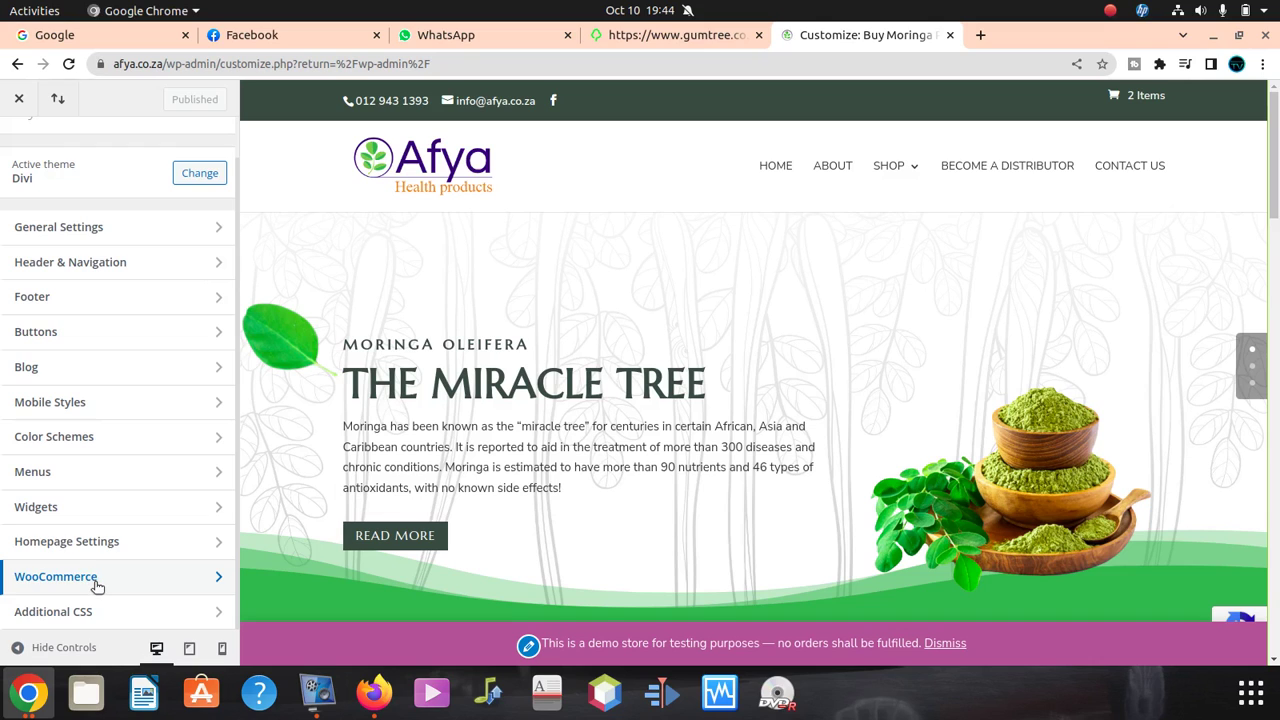
{"action": "left_click", "coordinate": [96, 582]}
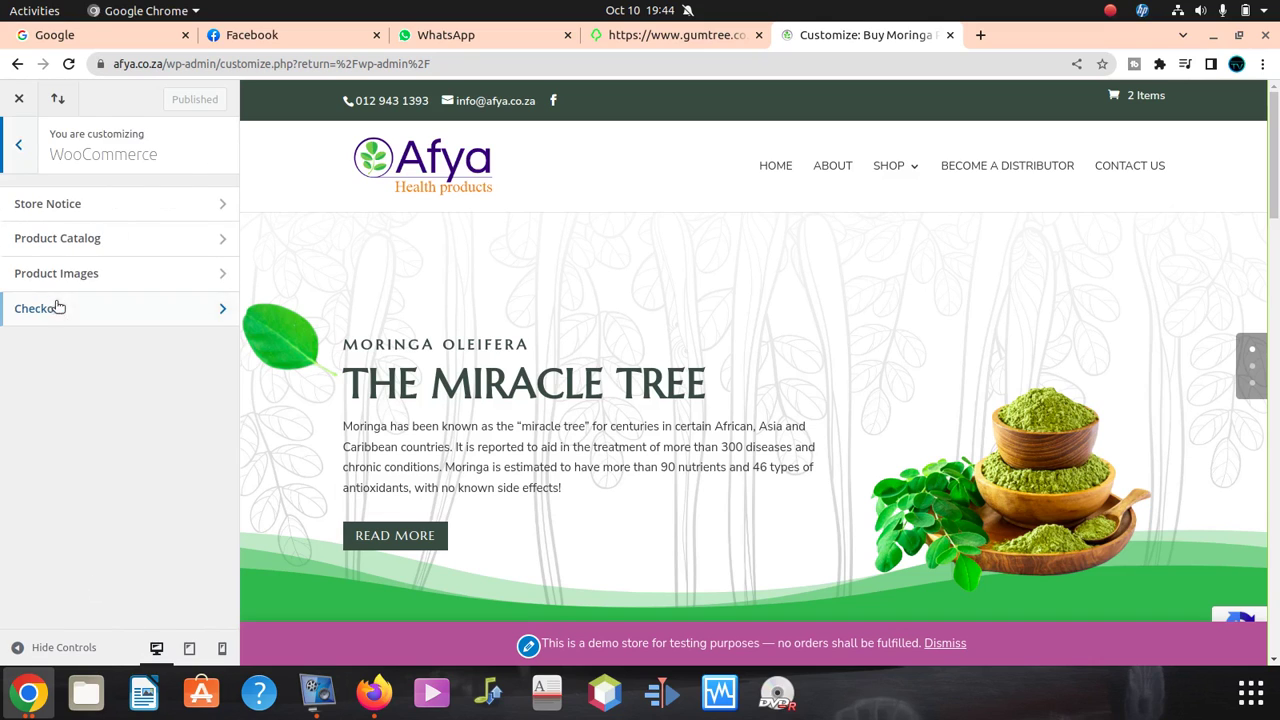
{"action": "left_click", "coordinate": [93, 208]}
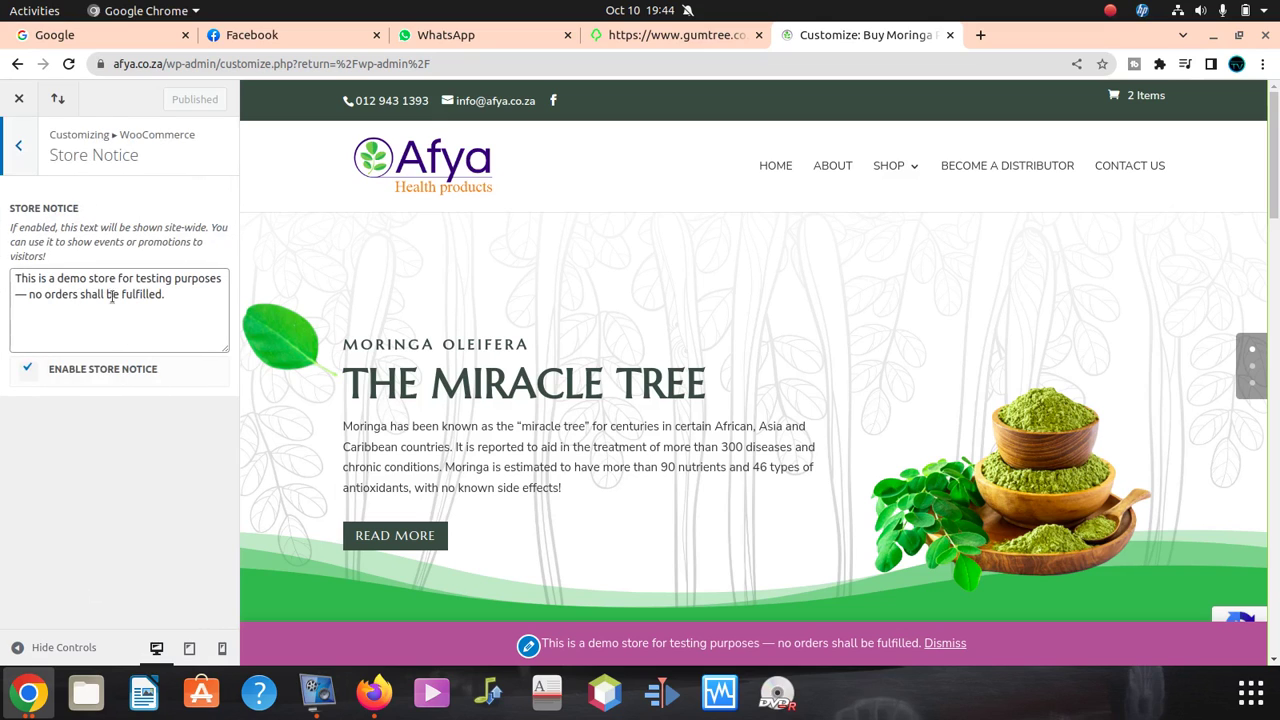
- Delete the whole demo store notice text and publish the change
{"action": "left_click_drag", "start_coordinate": [182, 300], "coordinate": [12, 278]}
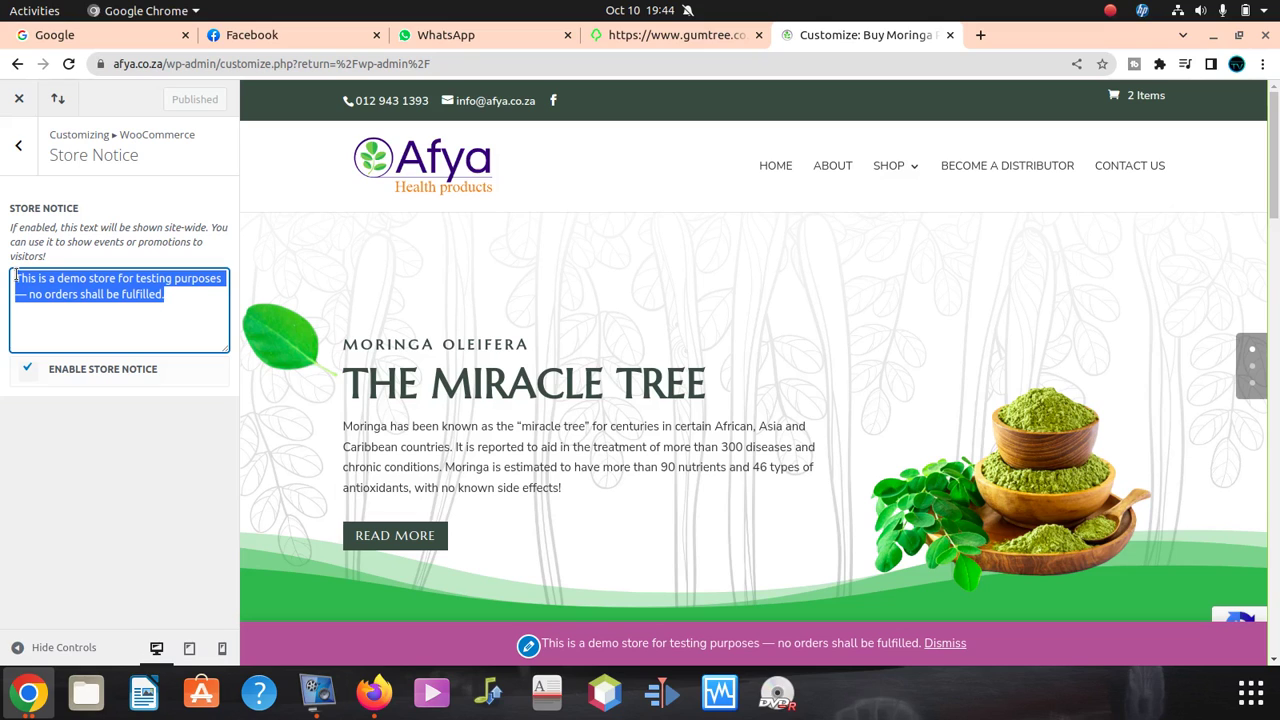
{"action": "key", "text": "BackSpace"}
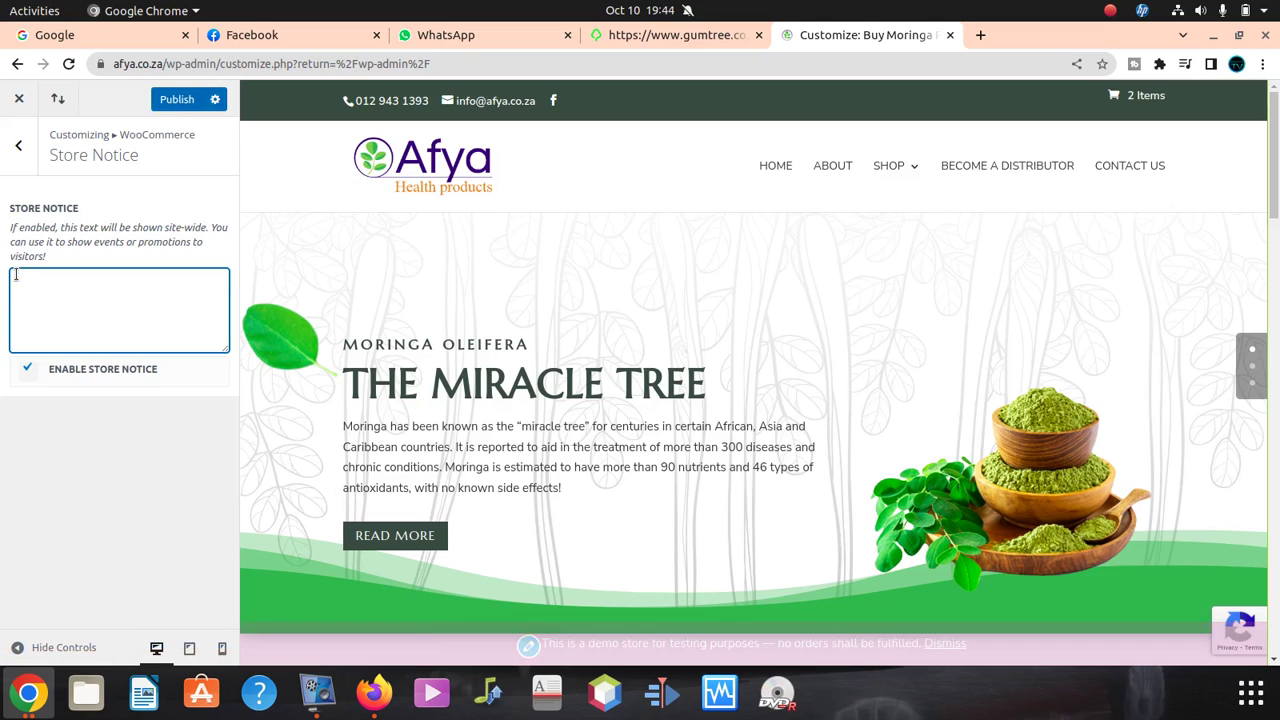
{"action": "left_click", "coordinate": [178, 100]}
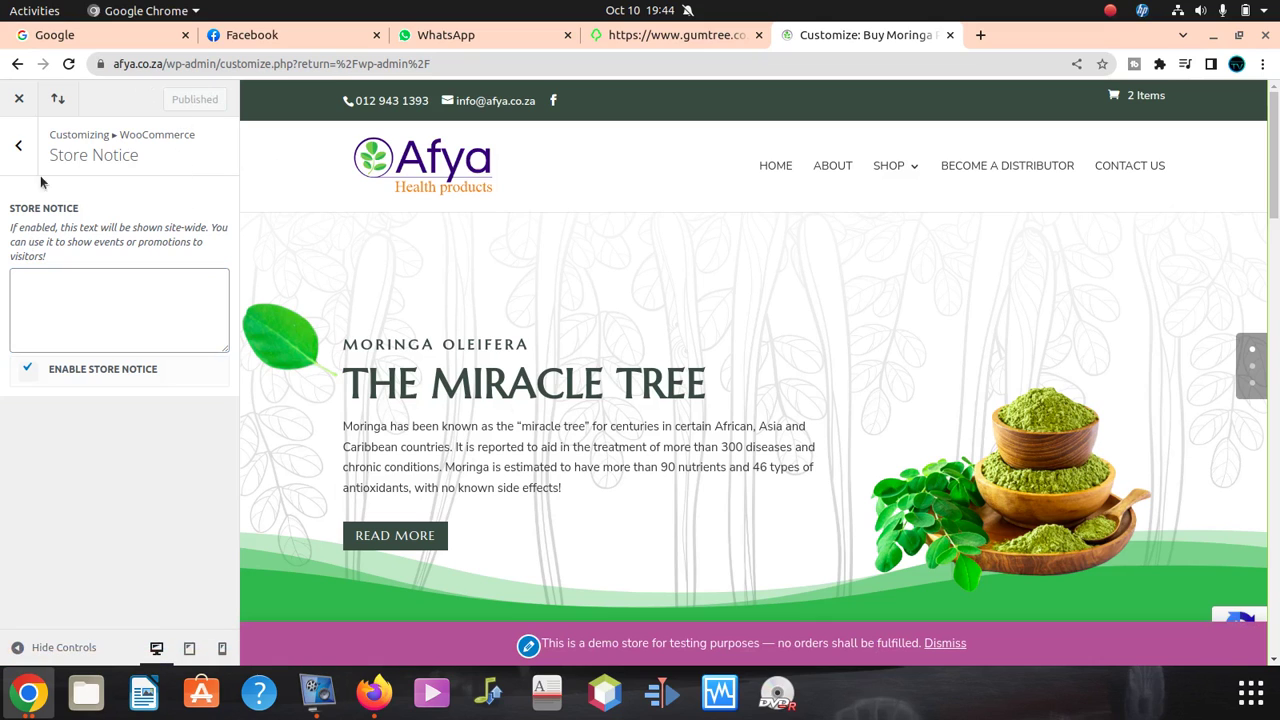
- Leave the Store Notice settings and reload the customizer to check the banner in the preview
{"action": "left_click", "coordinate": [17, 152]}
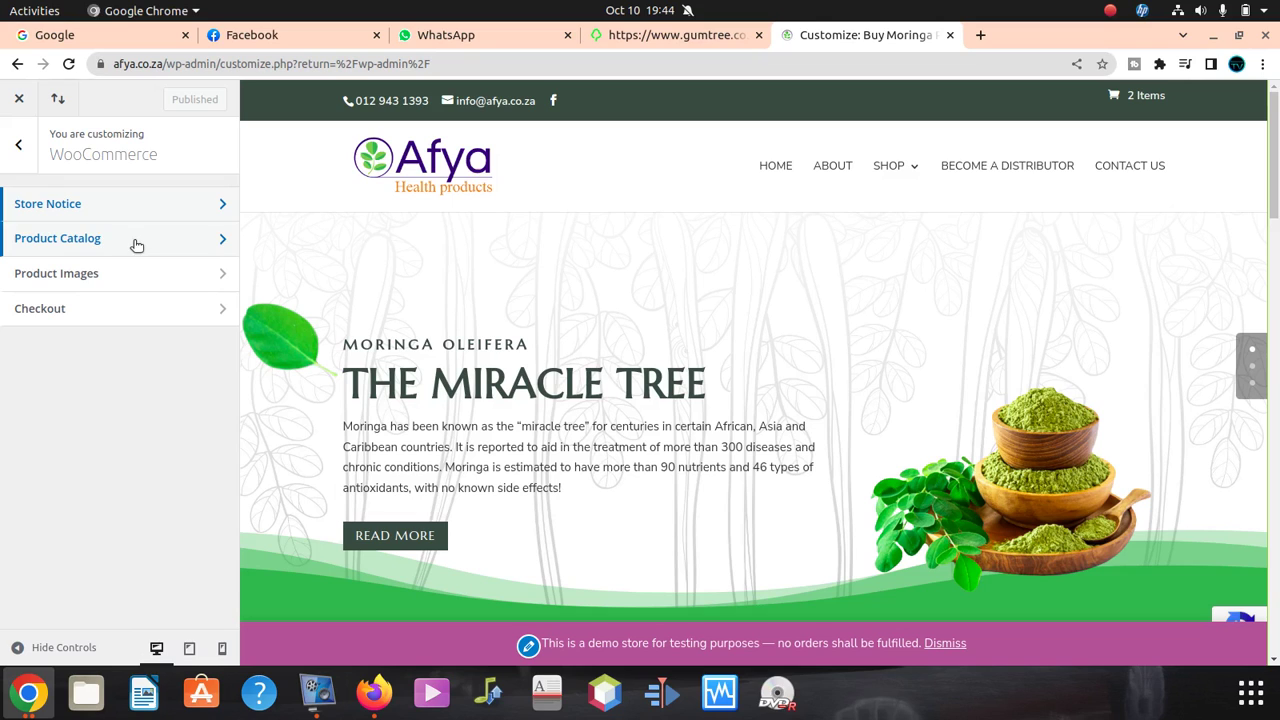
{"action": "left_click", "coordinate": [416, 63]}
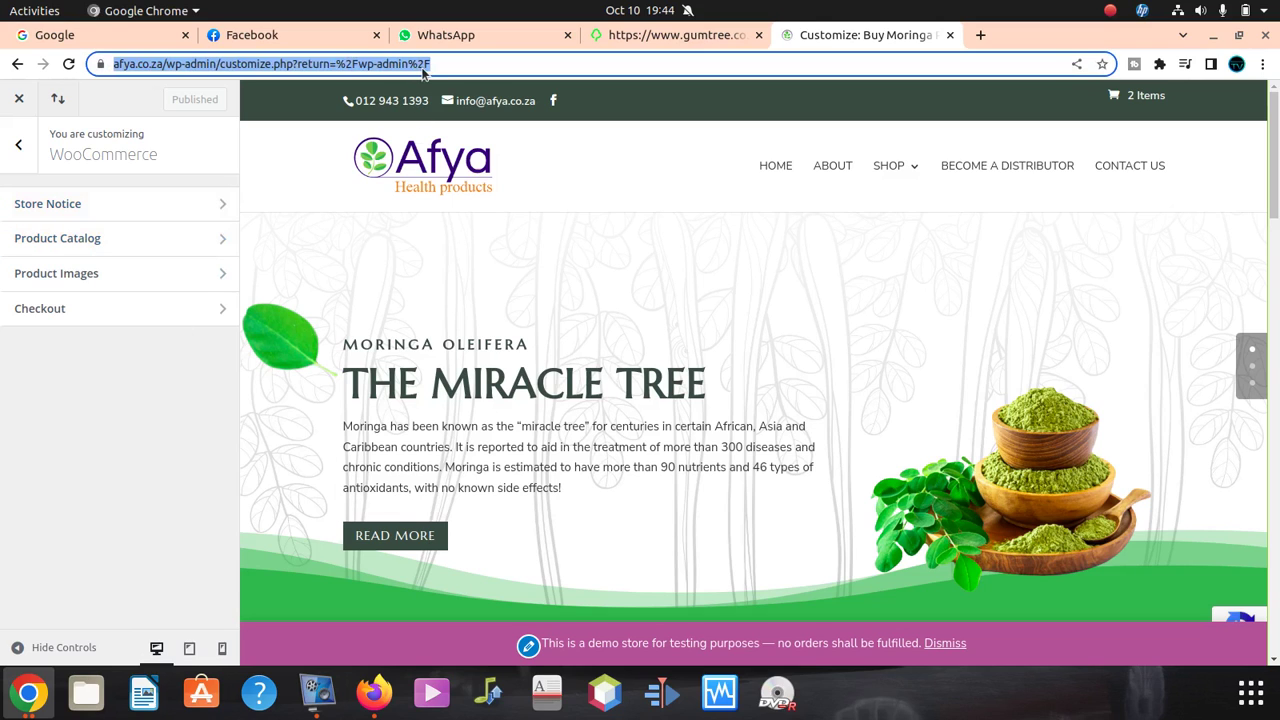
{"action": "key", "text": "Return"}
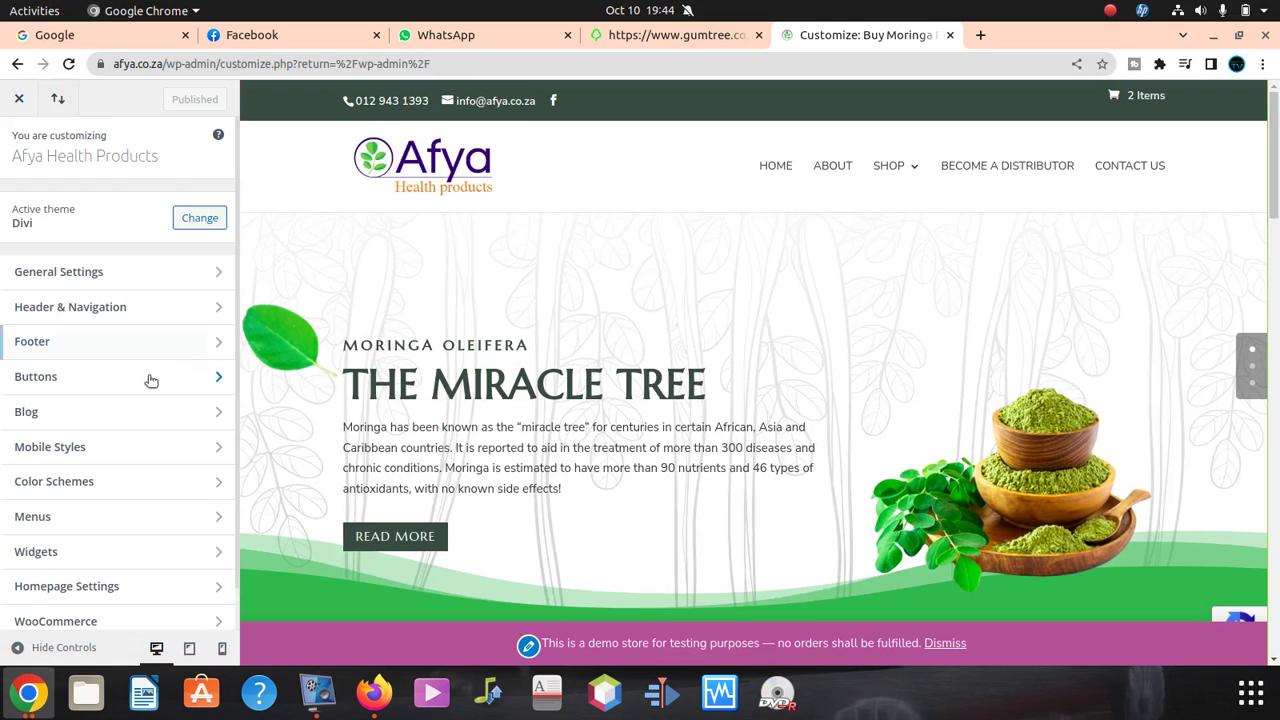
- Reopen the WooCommerce Store Notice settings and check the notice text field
{"action": "scroll", "coordinate": [63, 571], "scroll_direction": "down", "scroll_amount": 1}
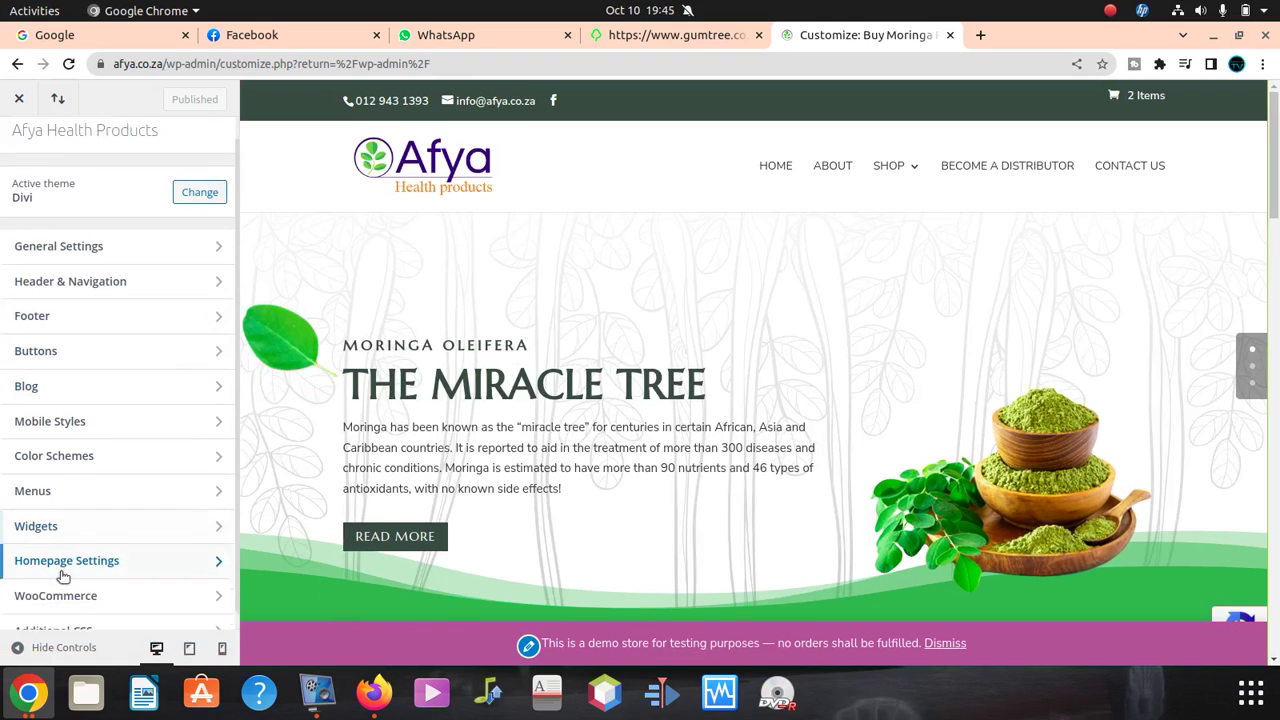
{"action": "left_click", "coordinate": [76, 575]}
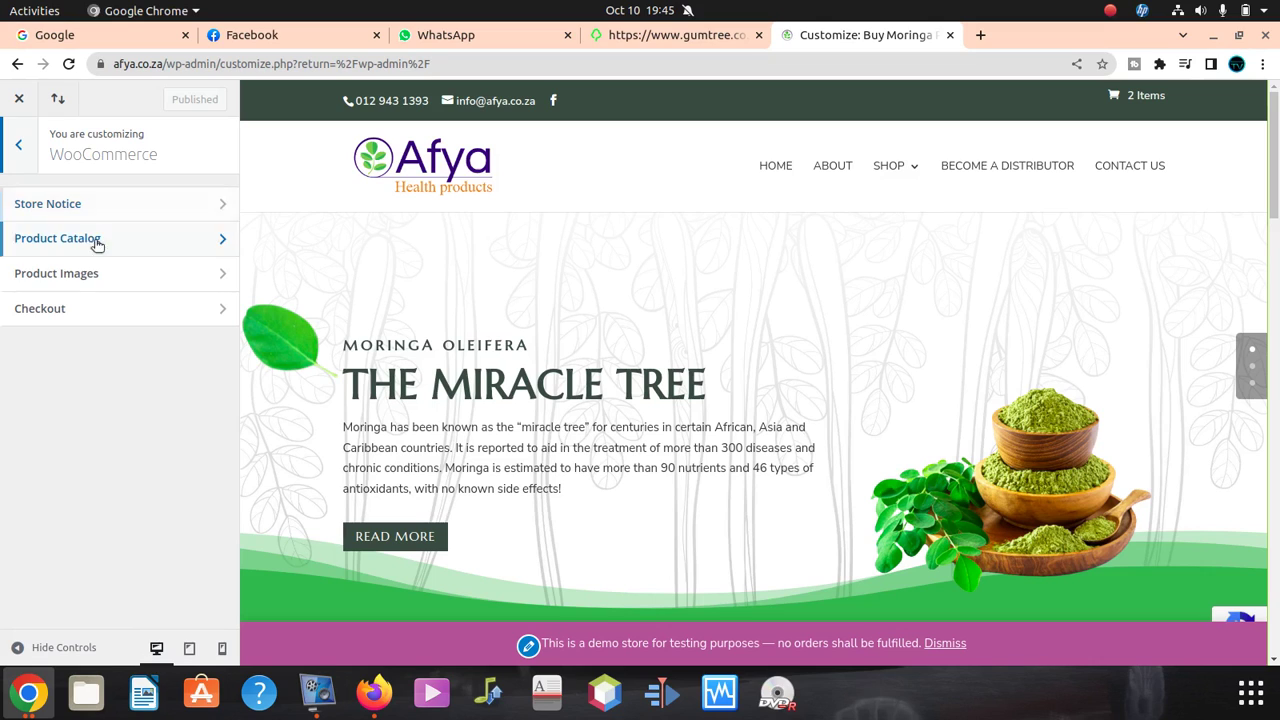
{"action": "left_click", "coordinate": [124, 206]}
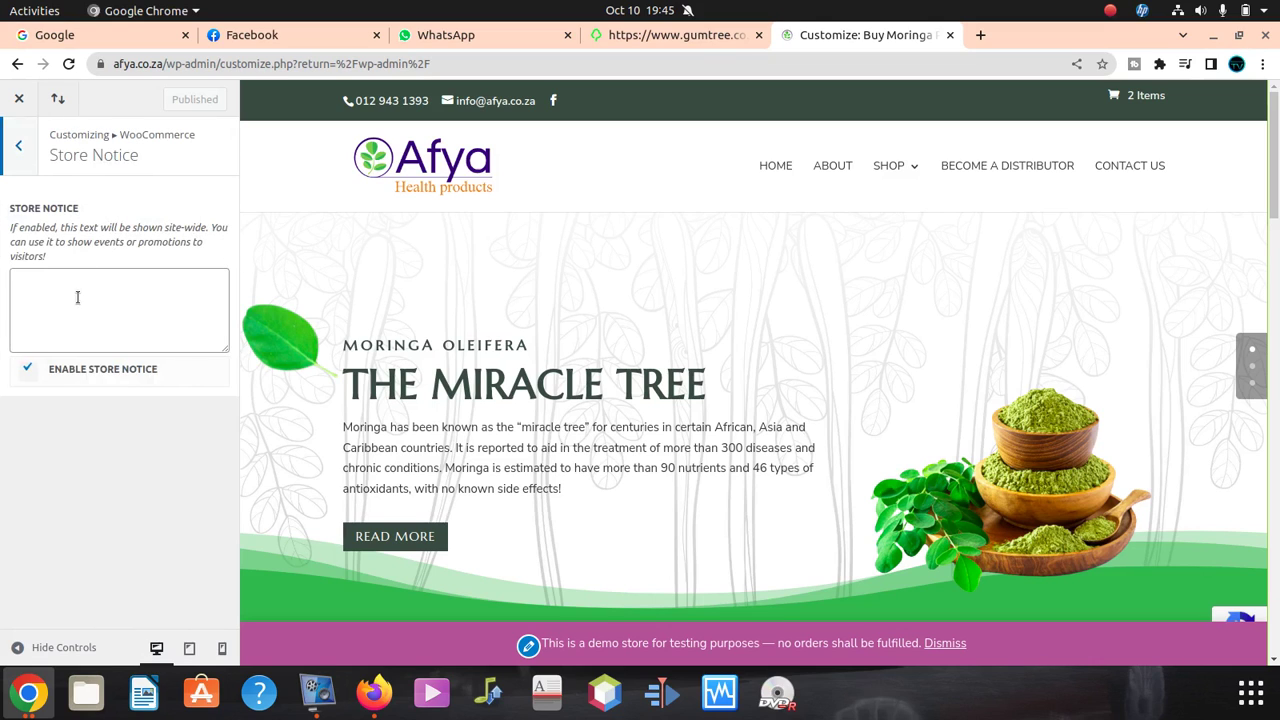
{"action": "left_click", "coordinate": [74, 290]}
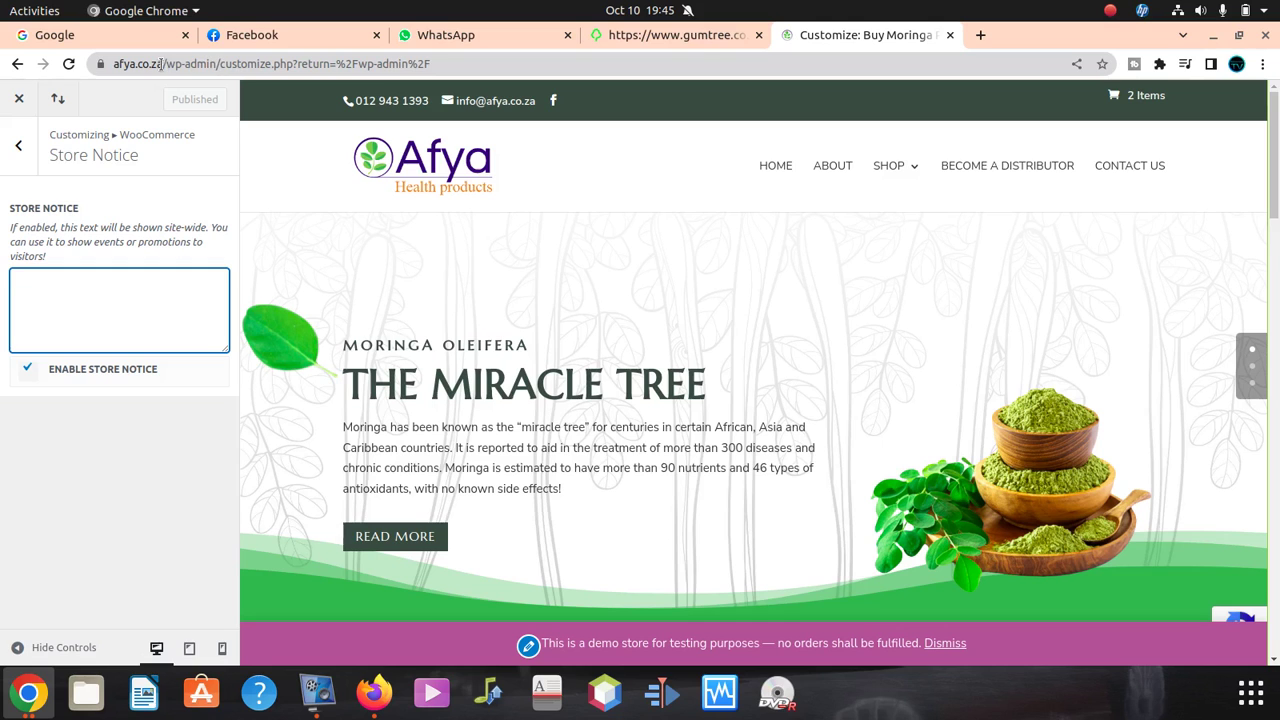
- Load the site's home page at afya.co.za to check the store notice banner
{"action": "left_click_drag", "start_coordinate": [161, 64], "coordinate": [900, 118]}
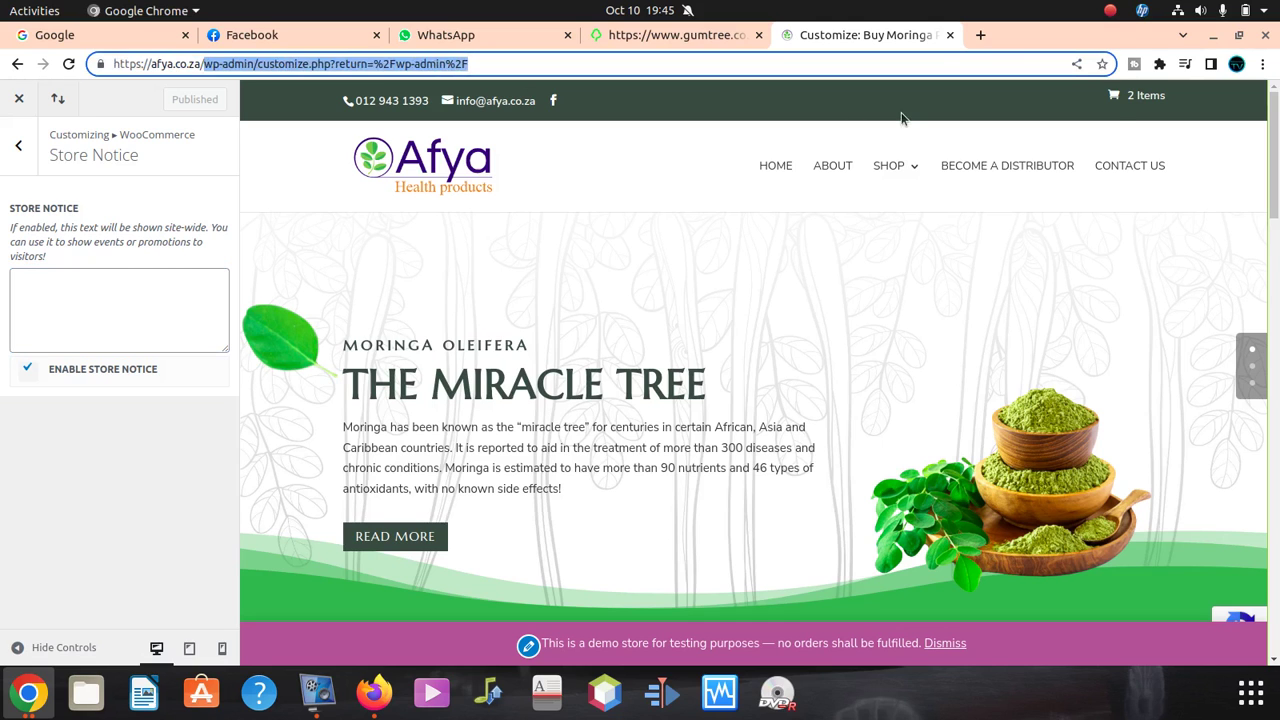
{"action": "key", "text": "BackSpace"}
{"action": "key", "text": "Return"}
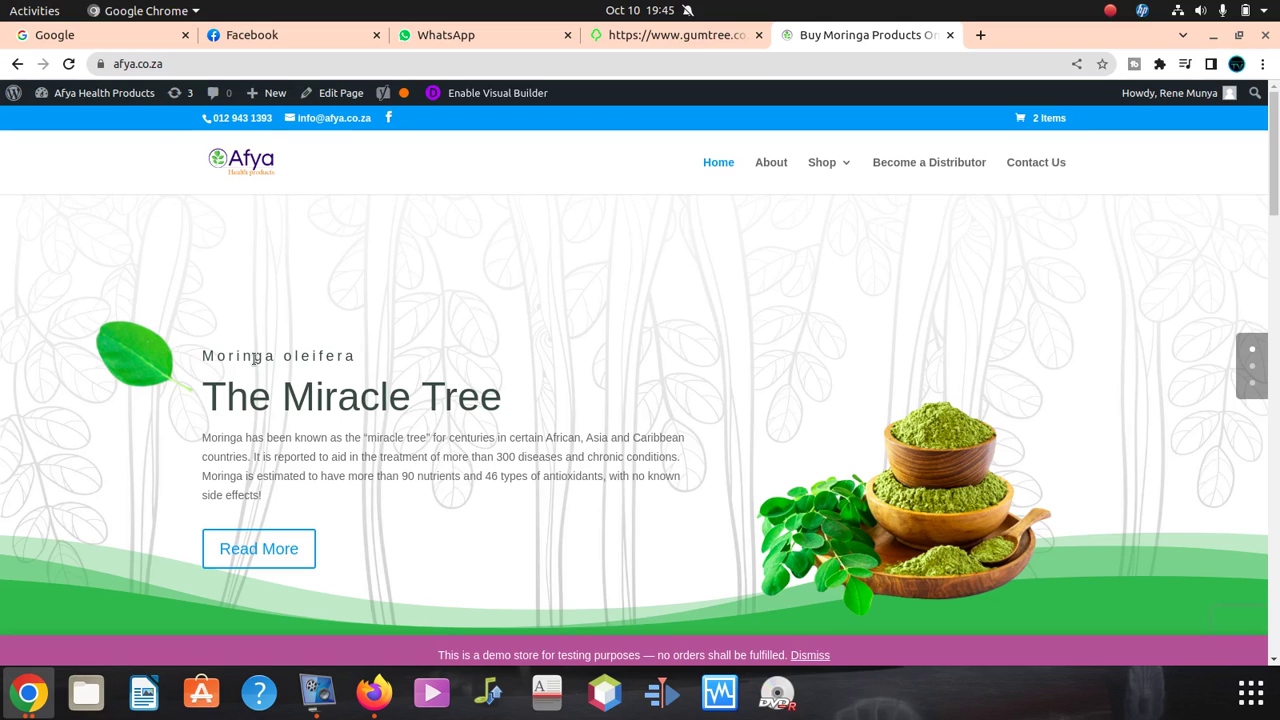
- Return to the WordPress dashboard and open the theme customizer
{"action": "mouse_move", "coordinate": [95, 96]}
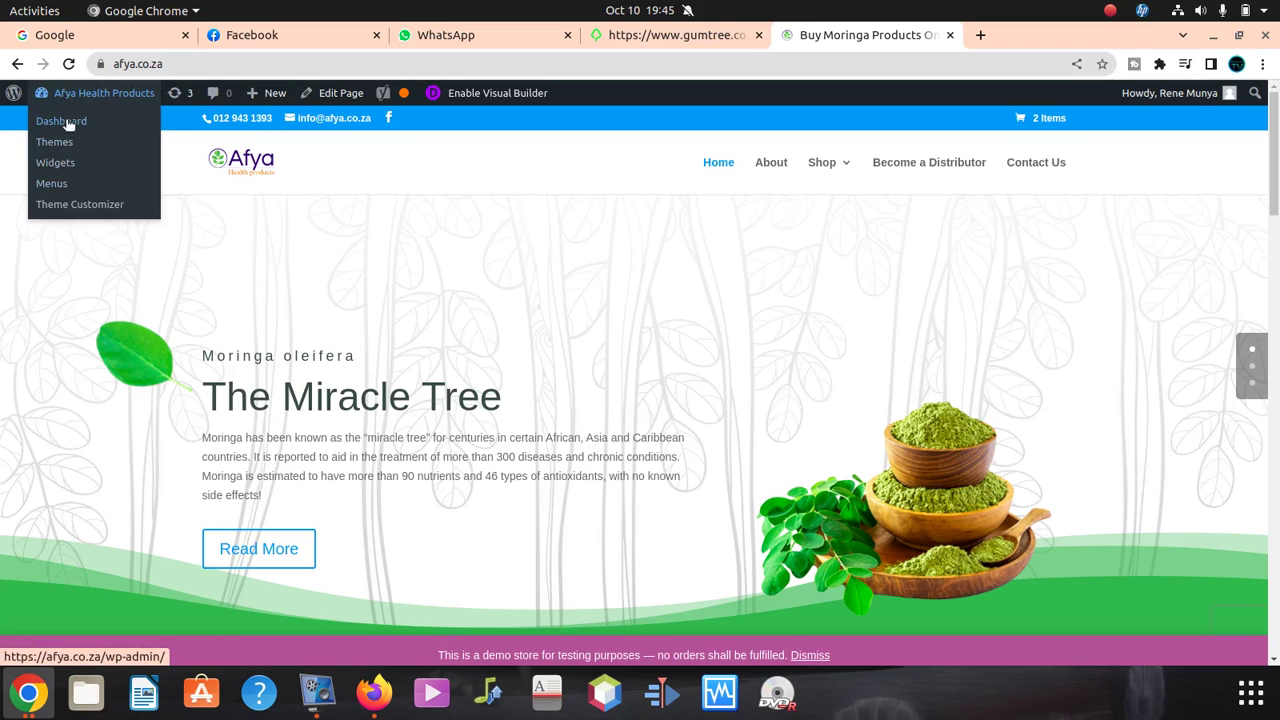
{"action": "left_click", "coordinate": [62, 121]}
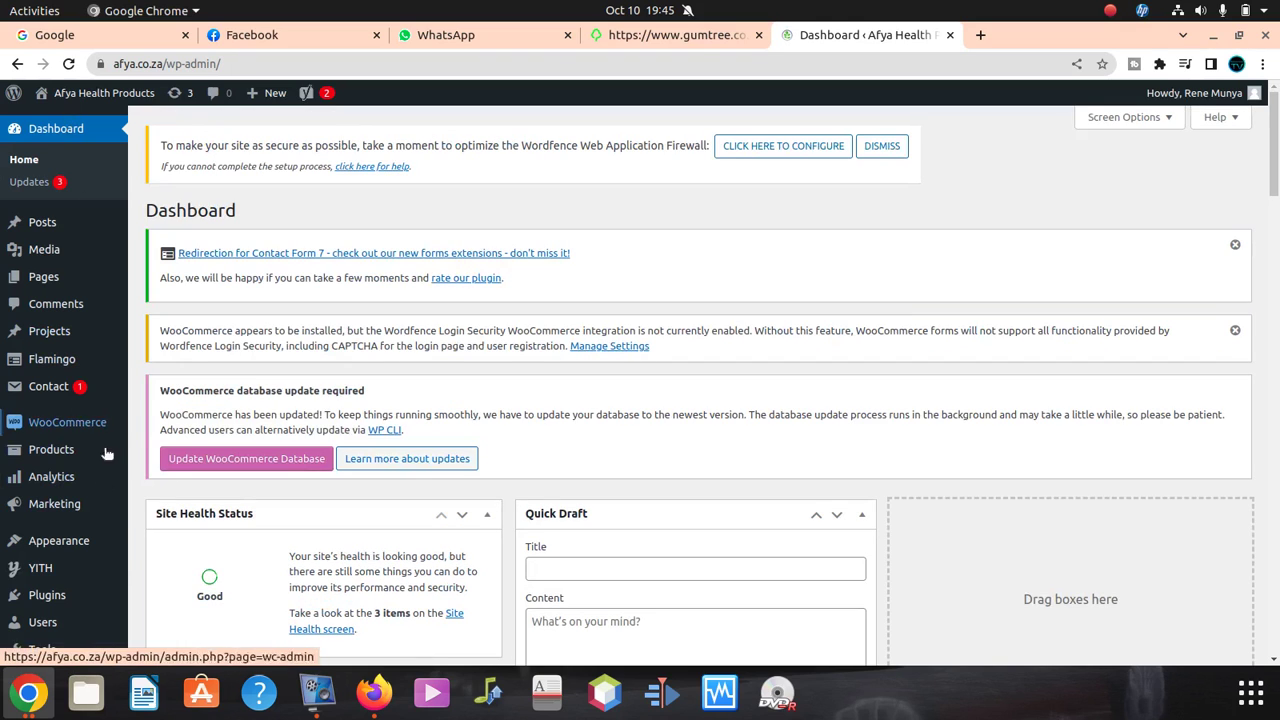
{"action": "mouse_move", "coordinate": [58, 433]}
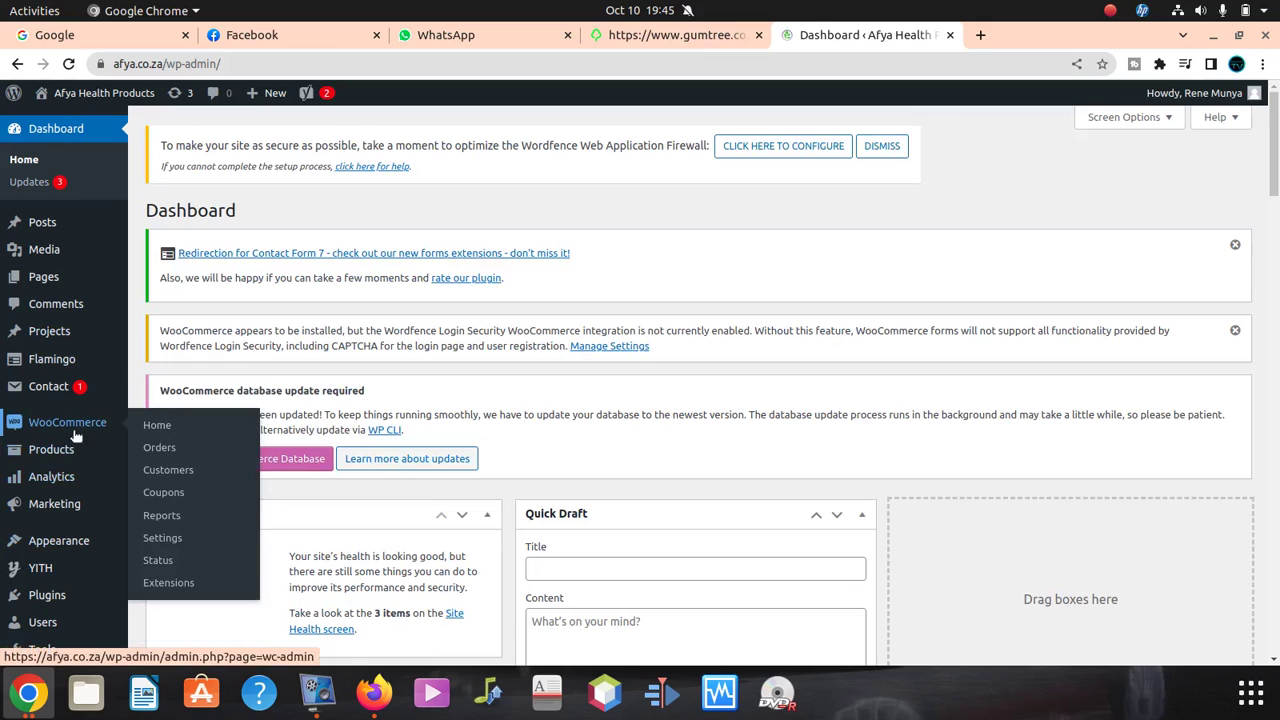
{"action": "mouse_move", "coordinate": [75, 541]}
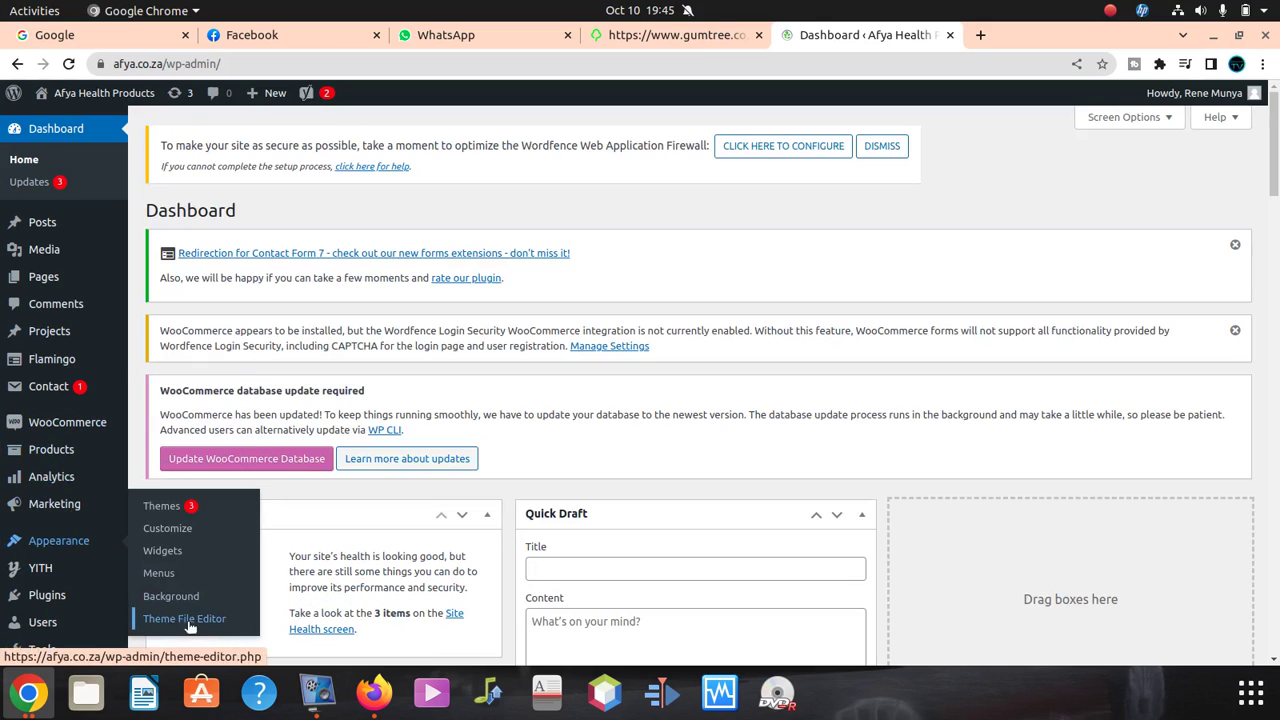
{"action": "left_click", "coordinate": [153, 530]}
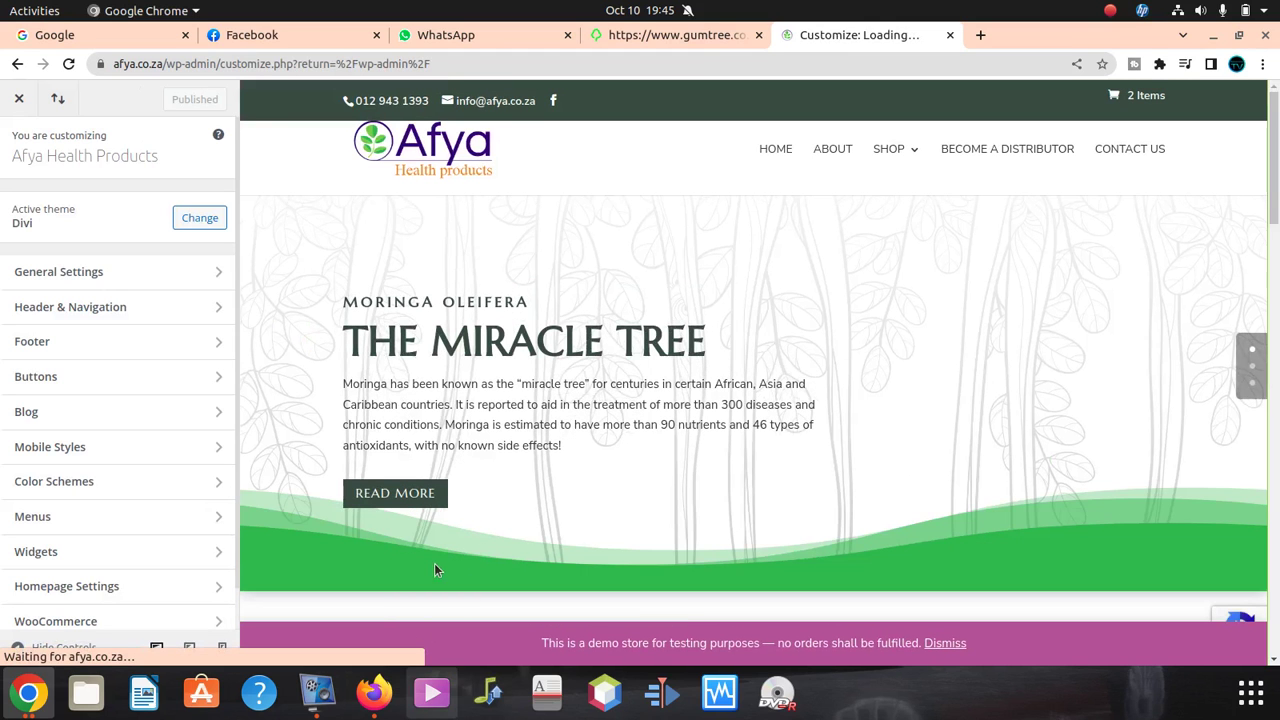
{"action": "scroll", "coordinate": [434, 569], "scroll_direction": "down", "scroll_amount": 3}
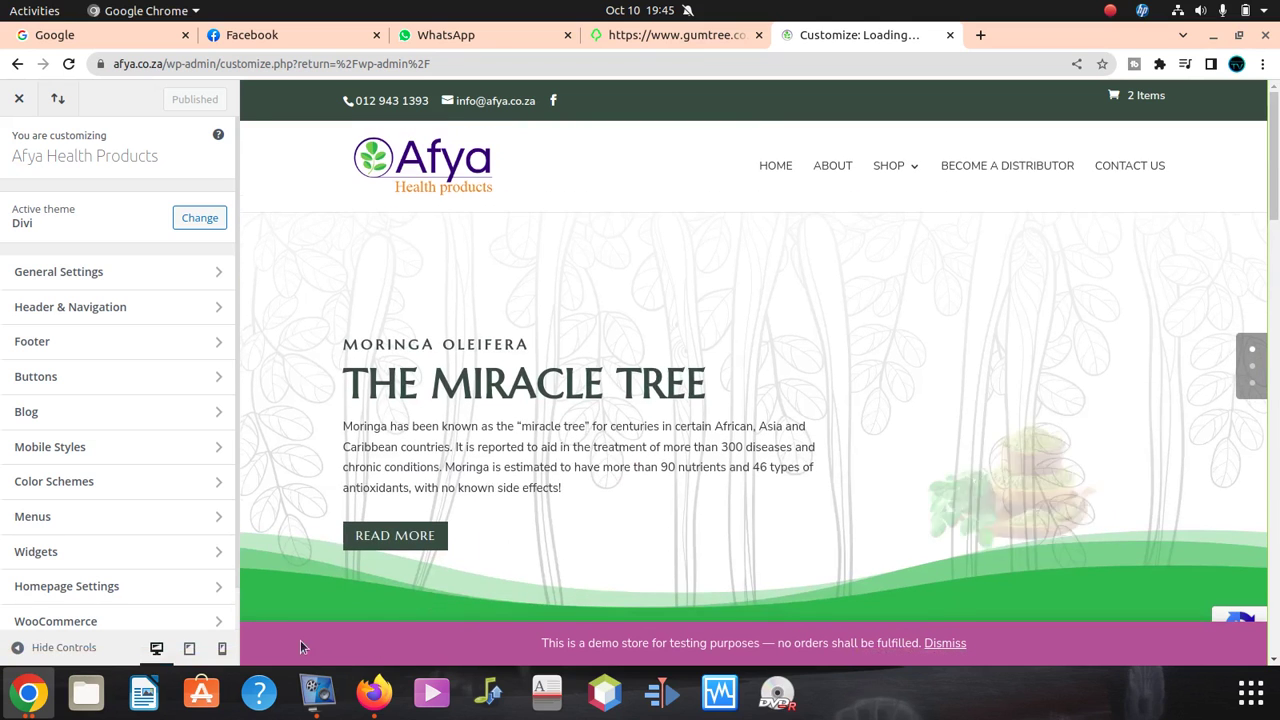
- Disable the store notice in the WooCommerce Store Notice settings and publish the change
{"action": "left_click", "coordinate": [529, 646]}
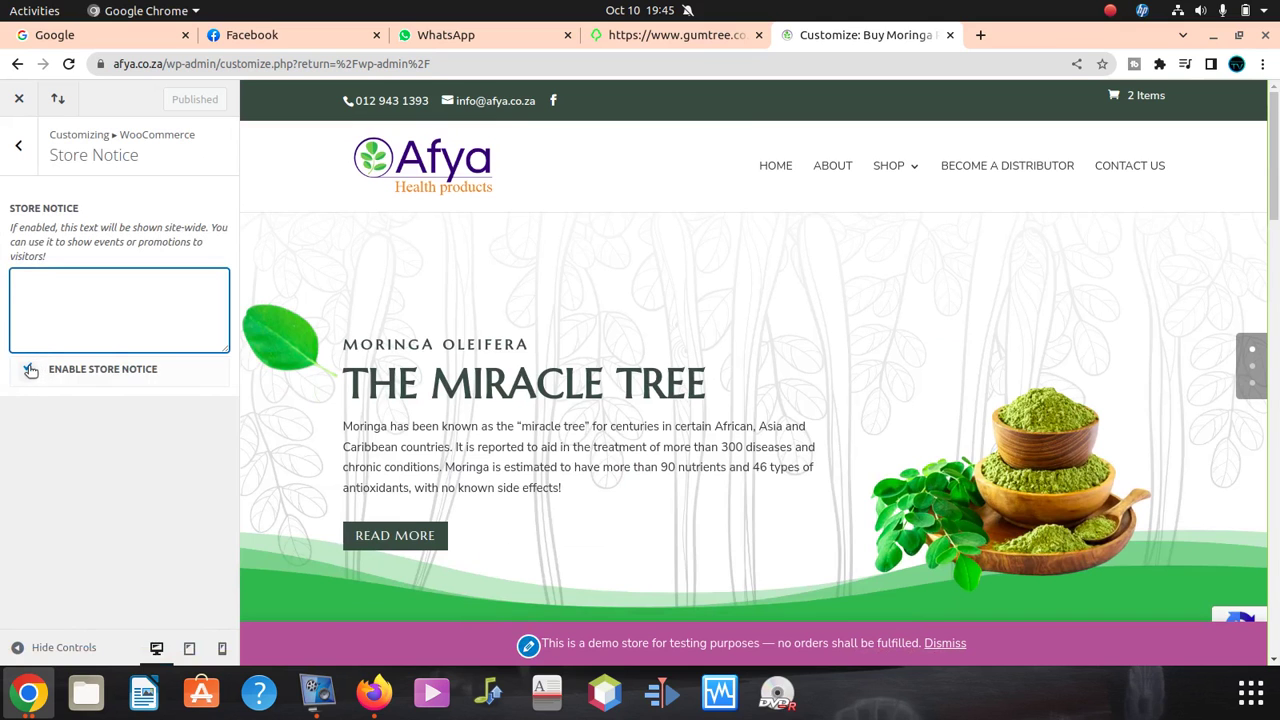
{"action": "left_click", "coordinate": [31, 370]}
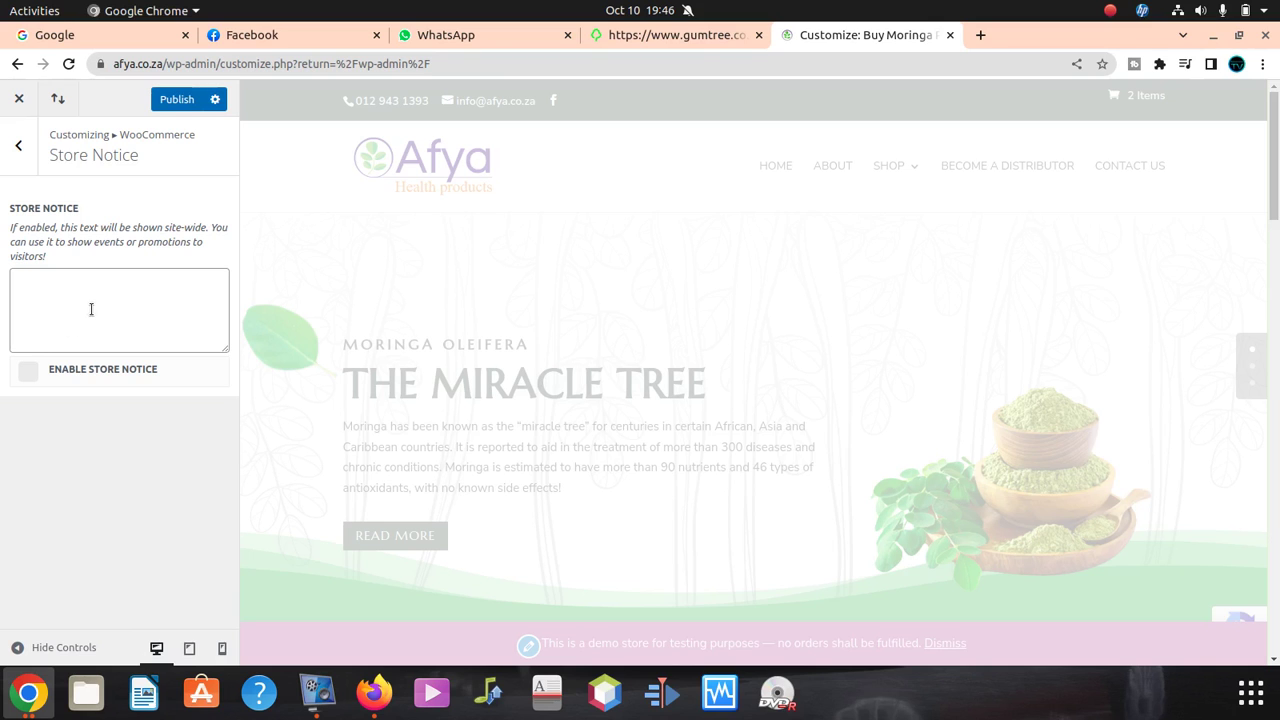
{"action": "left_click", "coordinate": [170, 102]}
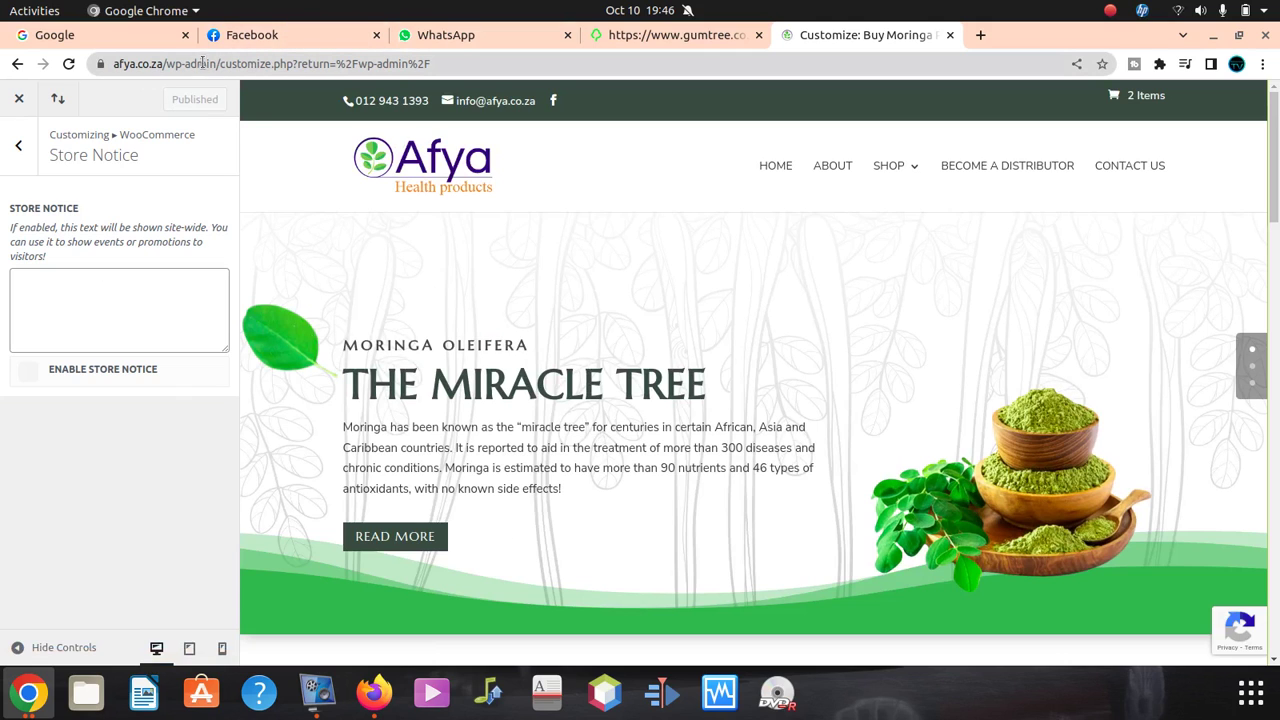
- Load the afya.co.za home page and check whether the demo store banner still shows
{"action": "left_click_drag", "start_coordinate": [165, 65], "coordinate": [617, 52]}
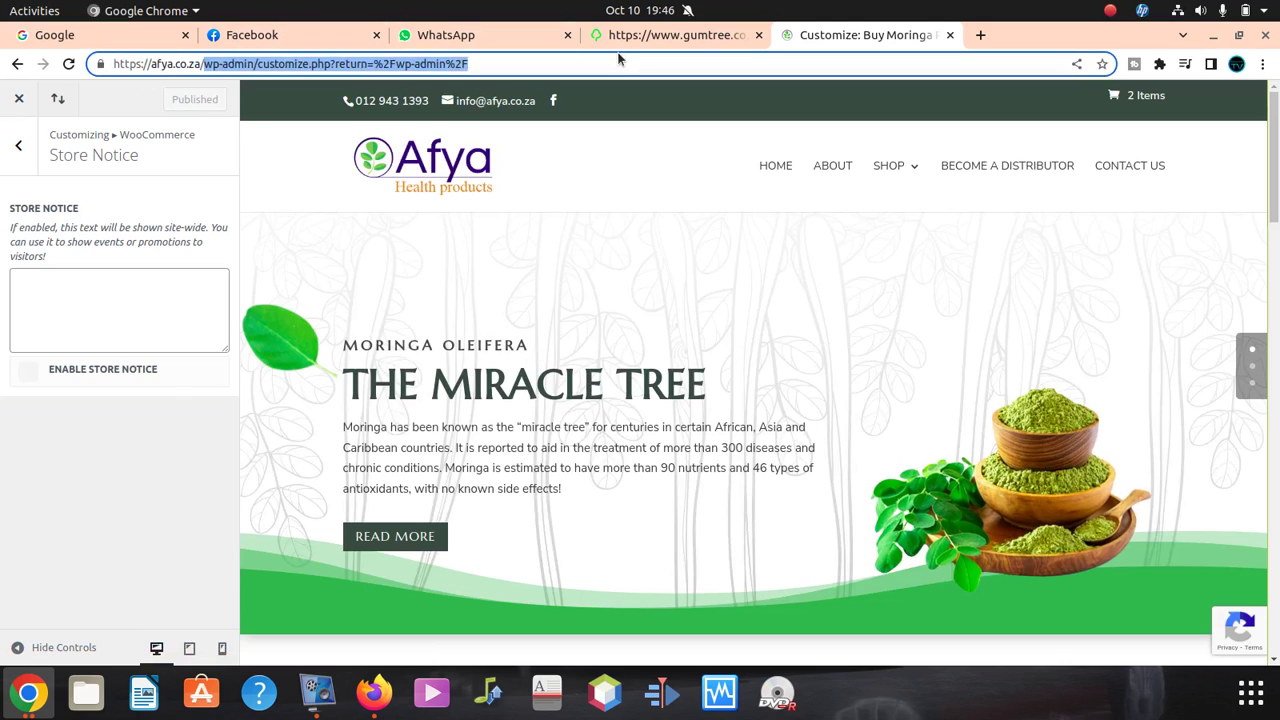
{"action": "key", "text": "BackSpace"}
{"action": "key", "text": "Return"}
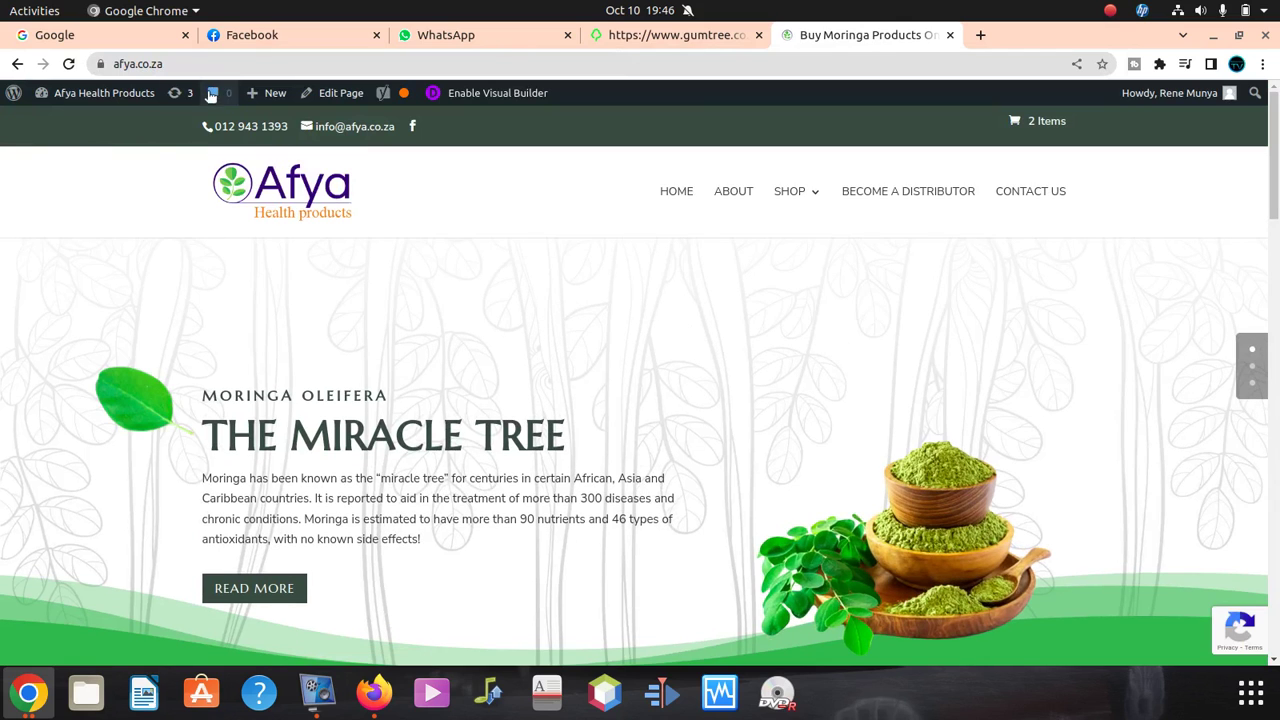
- Go back to the site's dashboard and open the theme customizer again
{"action": "mouse_move", "coordinate": [108, 93]}
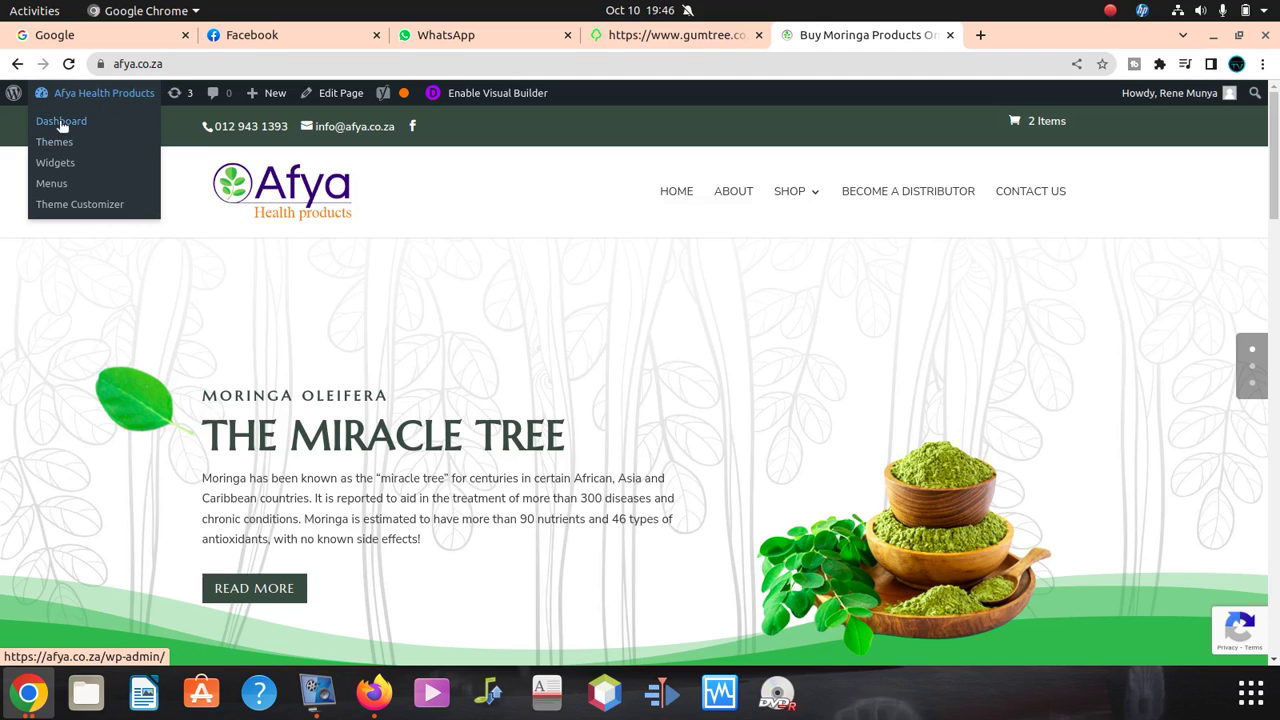
{"action": "left_click", "coordinate": [61, 122]}
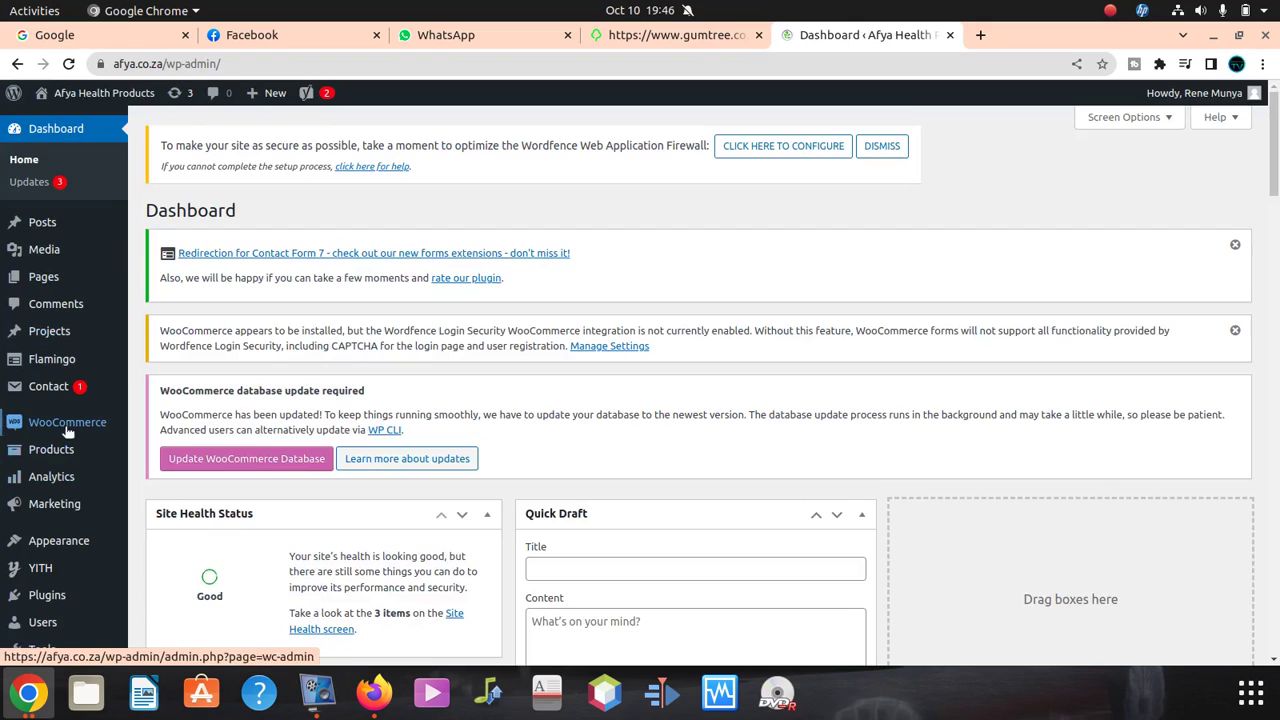
{"action": "mouse_move", "coordinate": [64, 548]}
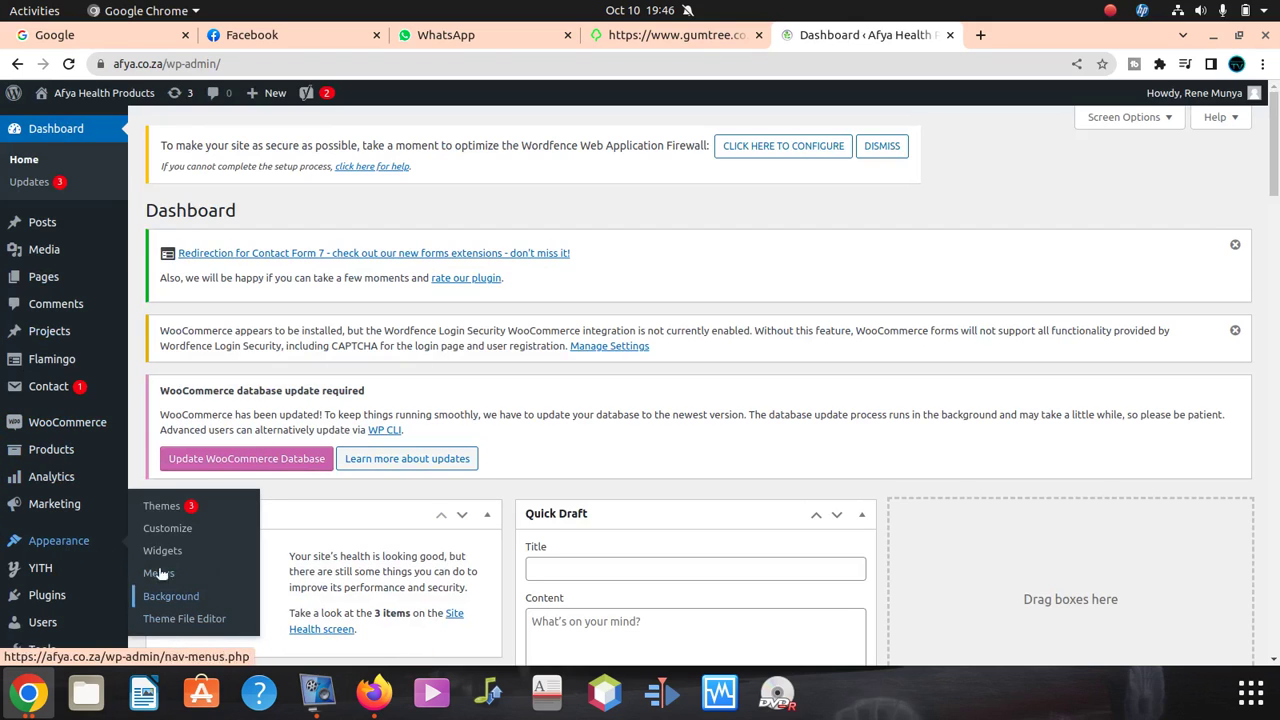
{"action": "left_click", "coordinate": [157, 531]}
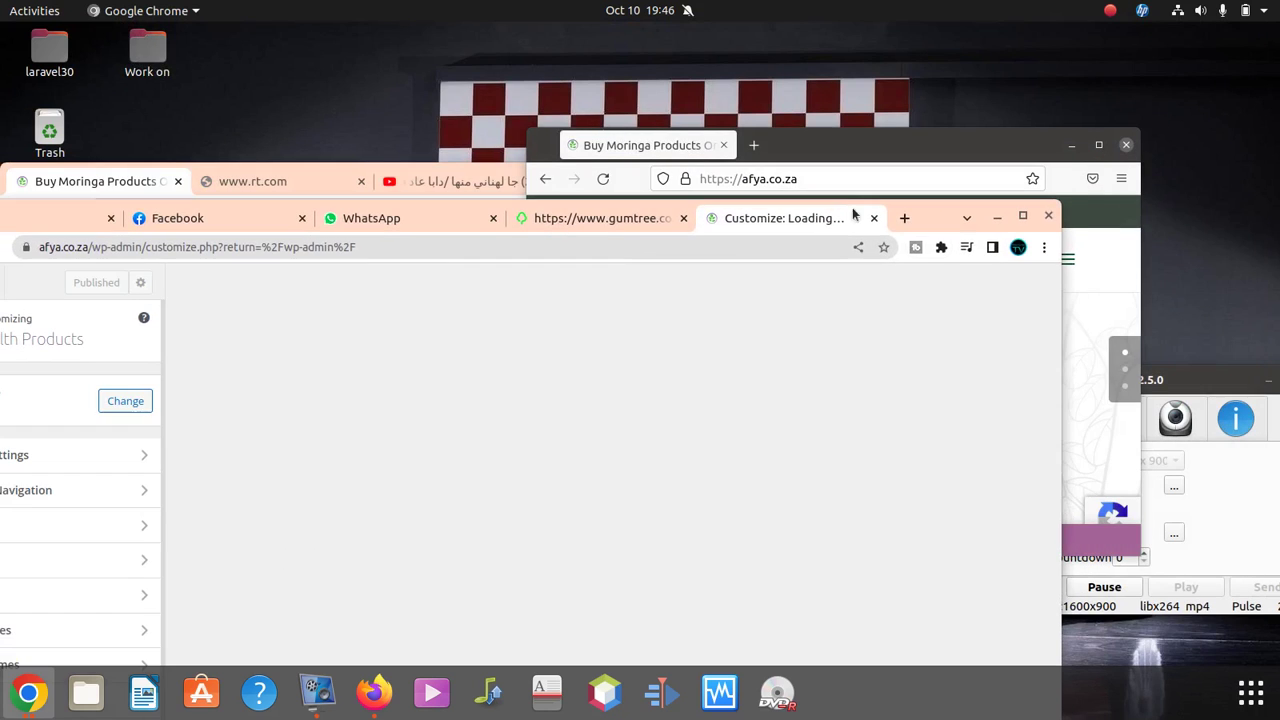
- Bring the Chrome window with the customizer back to the front and maximize it
{"action": "left_click", "coordinate": [1215, 499]}
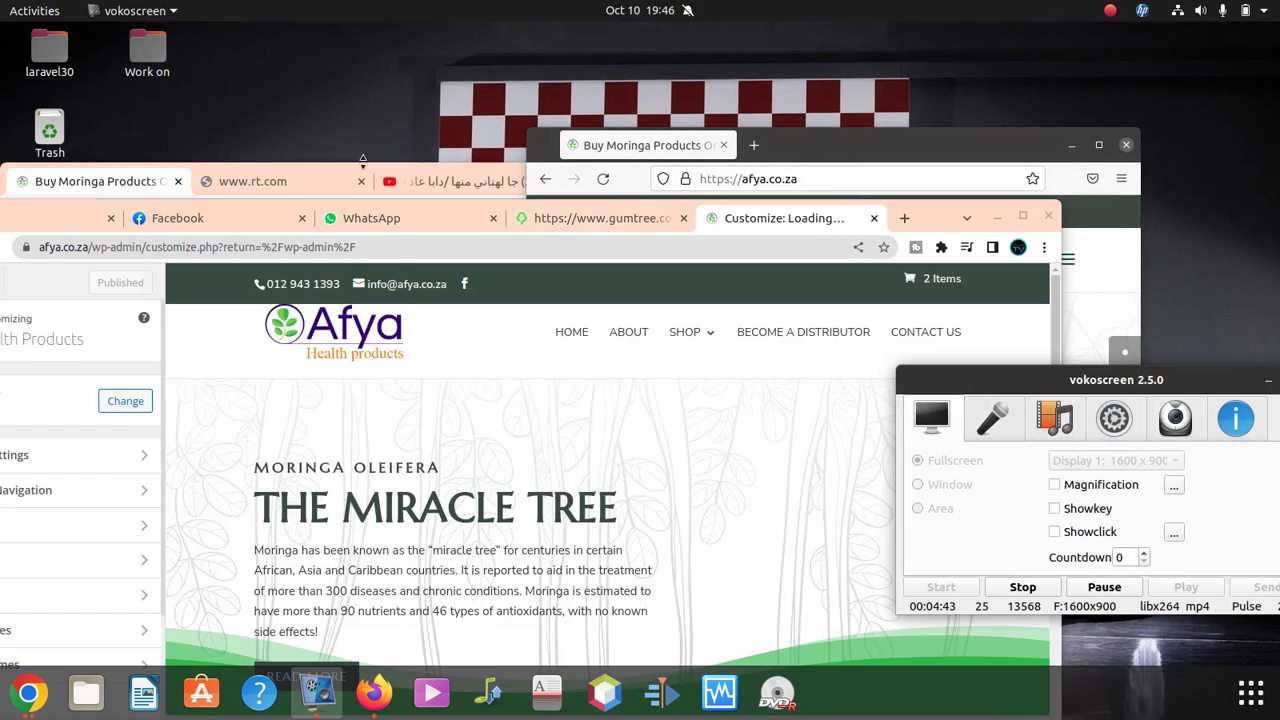
{"action": "left_click", "coordinate": [928, 218]}
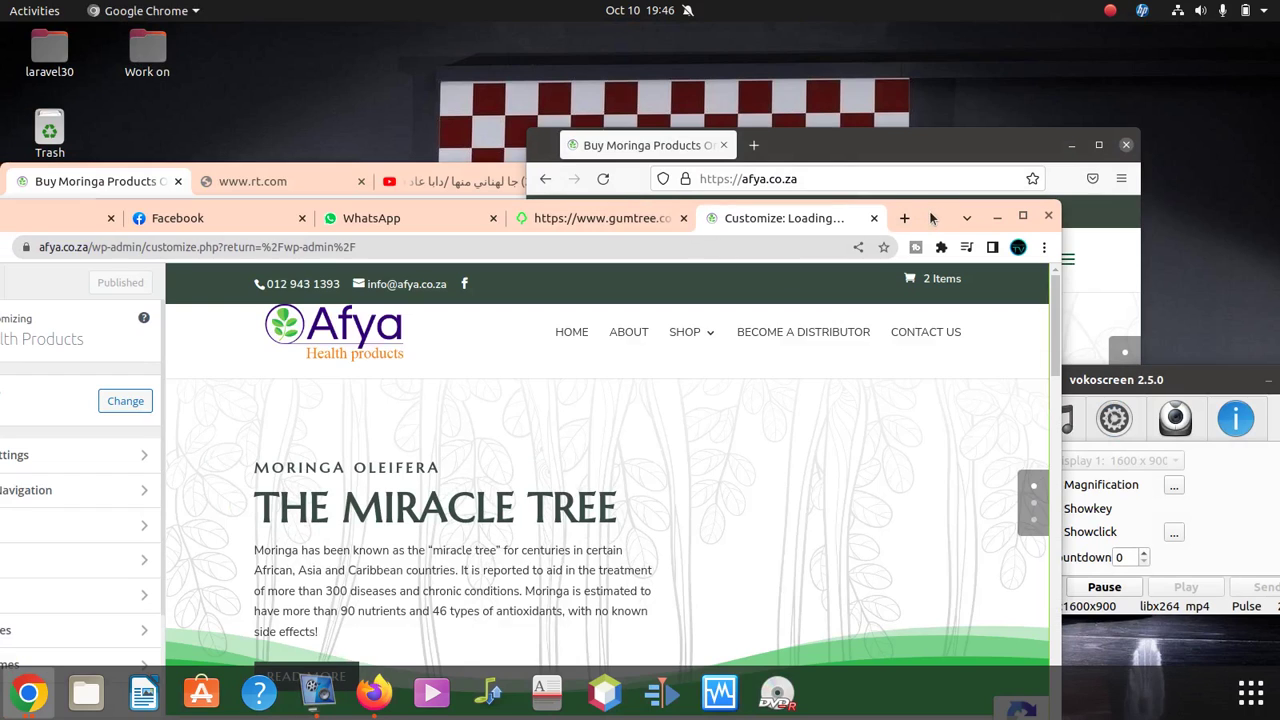
{"action": "left_click_drag", "start_coordinate": [930, 218], "coordinate": [930, 40]}
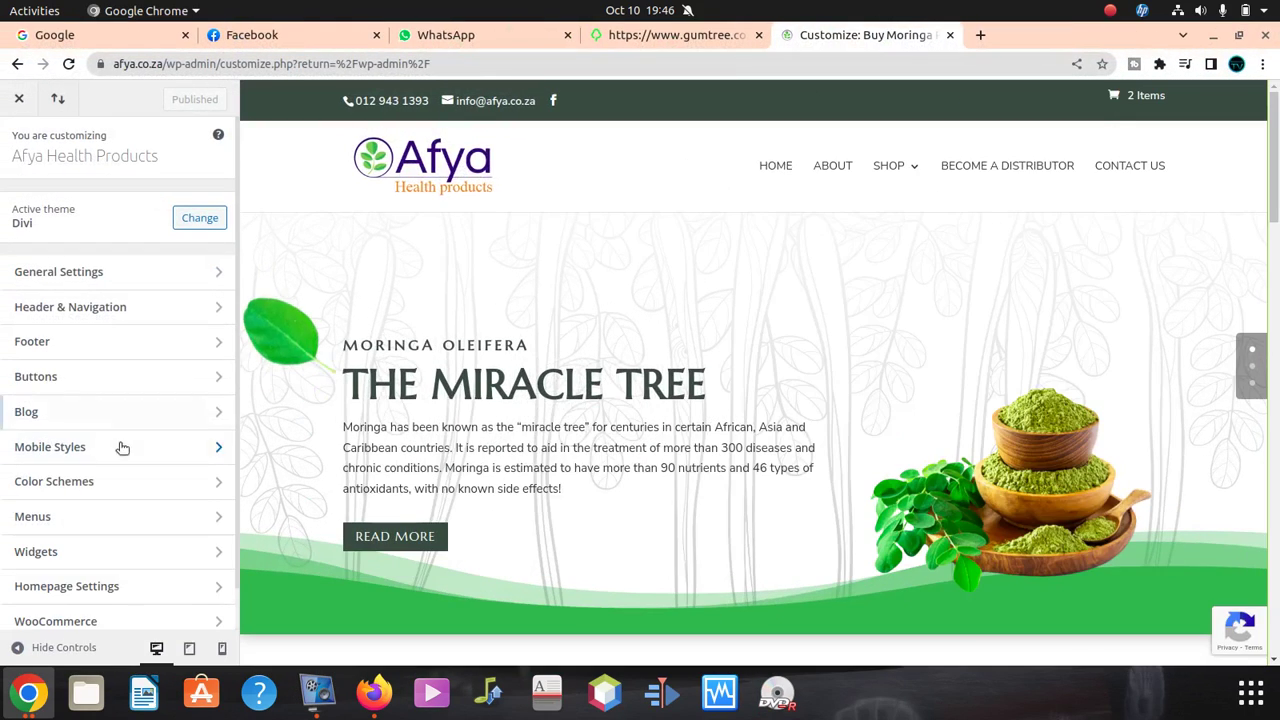
- Enter "We are delivering nation wide" as the WooCommerce store notice text and publish the change
{"action": "scroll", "coordinate": [94, 600], "scroll_direction": "down", "scroll_amount": 1}
{"action": "left_click", "coordinate": [95, 584]}
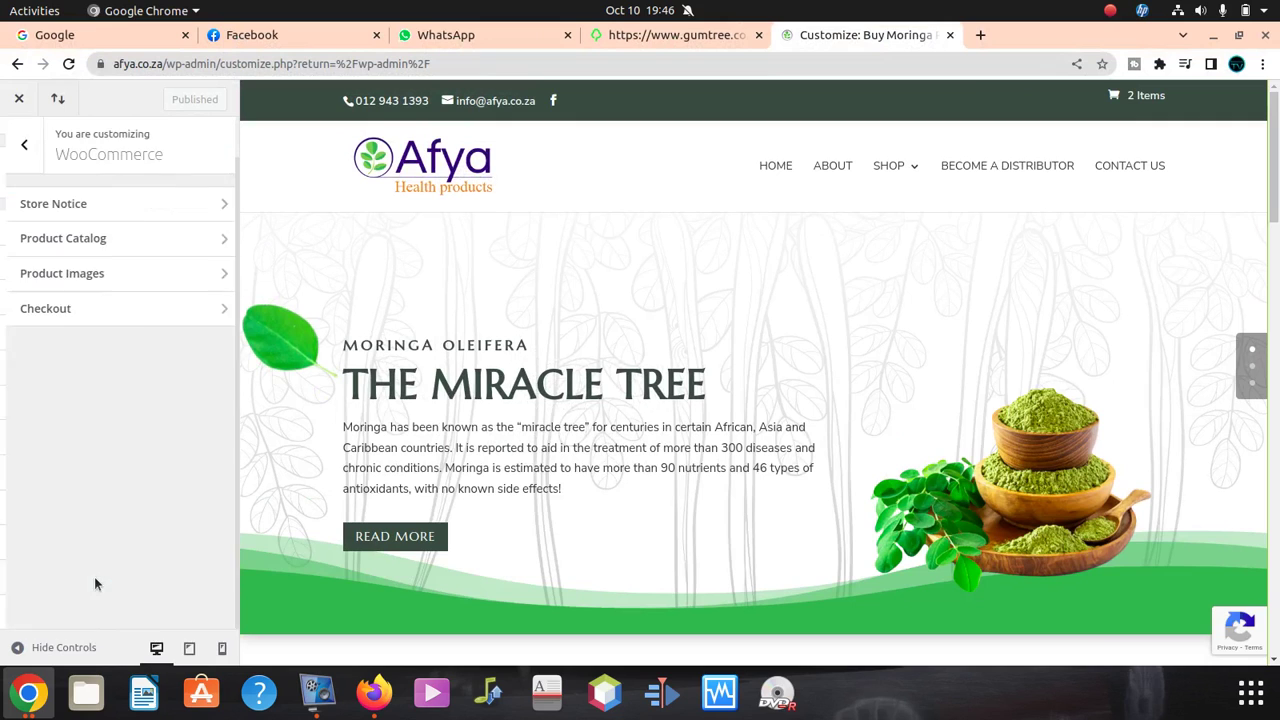
{"action": "left_click", "coordinate": [103, 212]}
{"action": "left_click", "coordinate": [90, 288]}
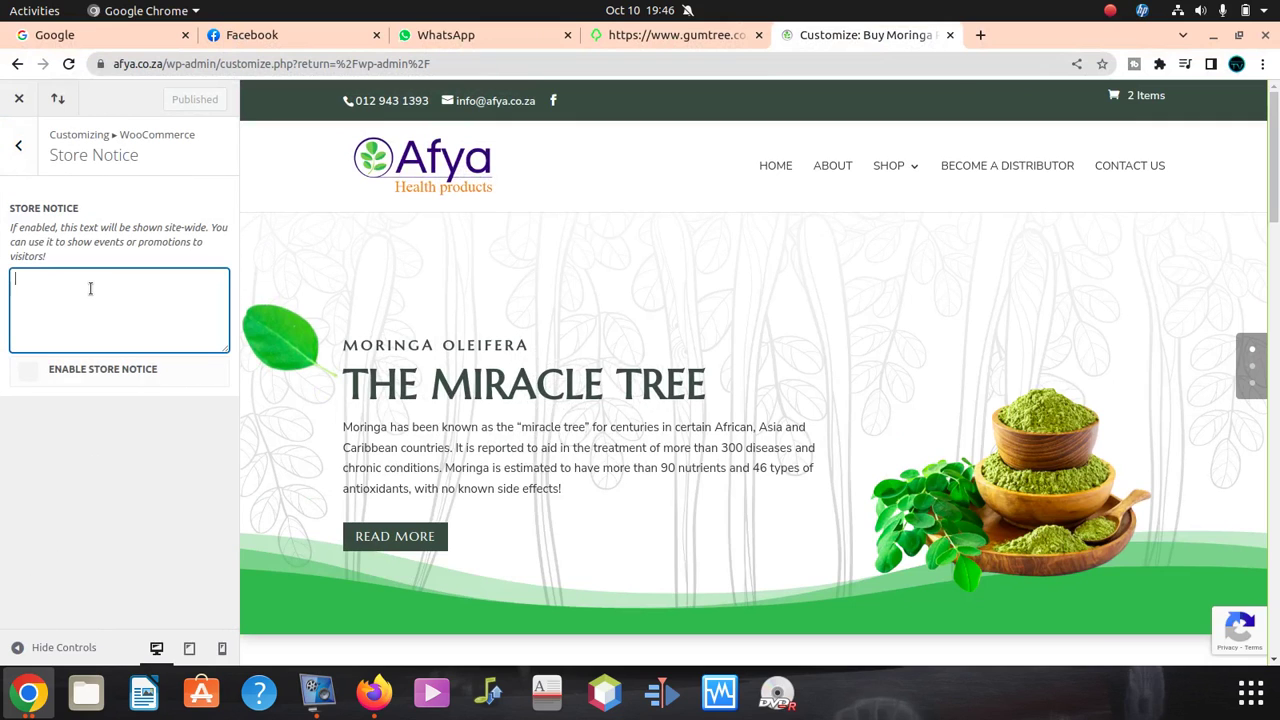
{"action": "type", "text": "We are delivering nation wide"}
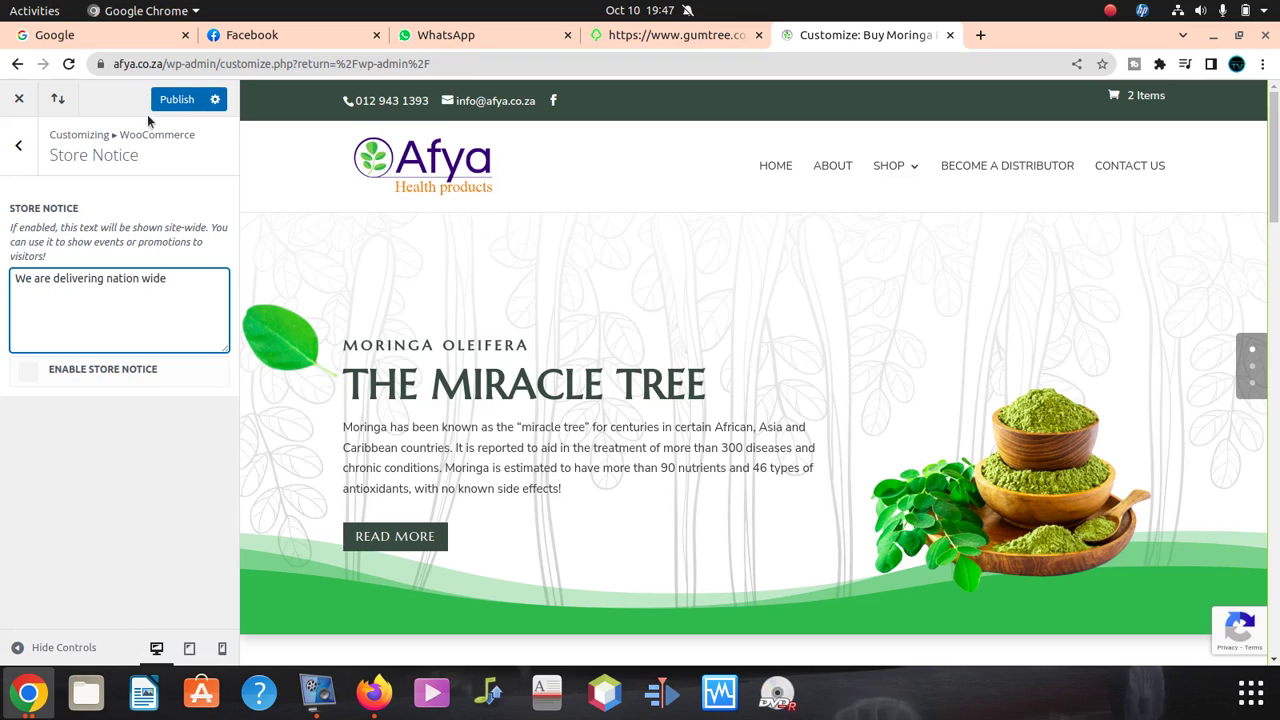
{"action": "left_click", "coordinate": [175, 104]}
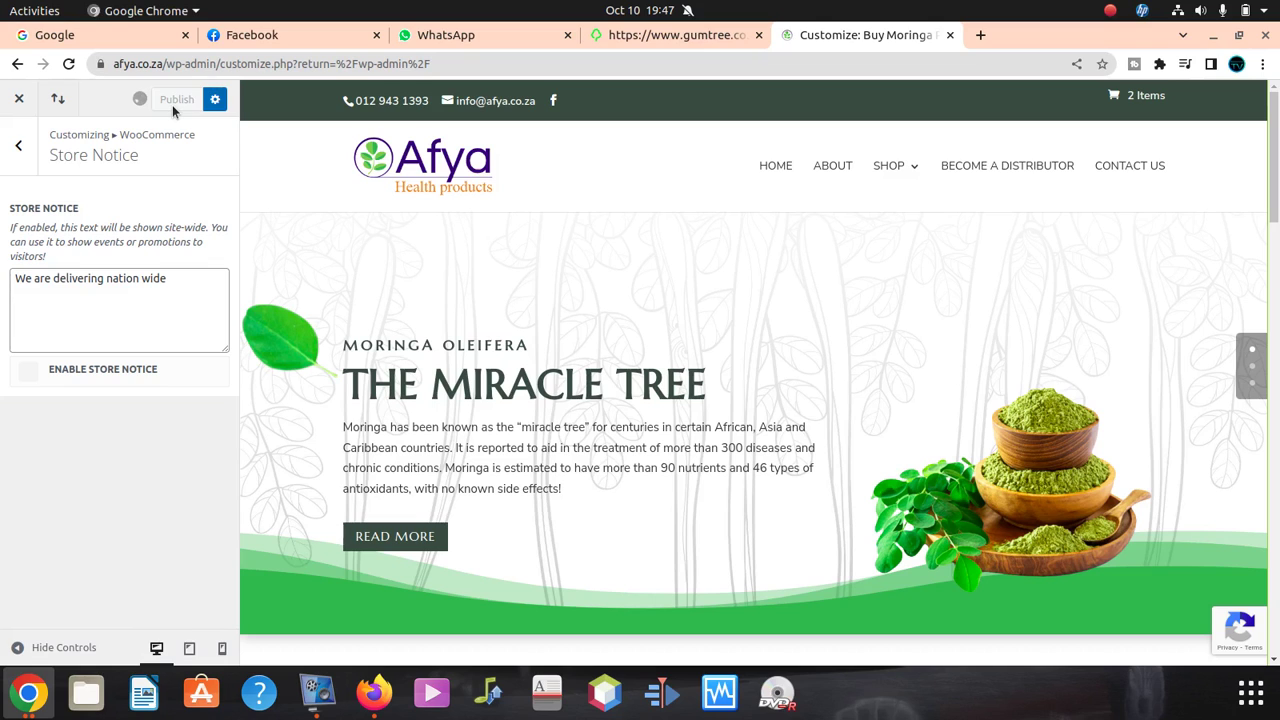
- Reload the customizer, enable the store notice in the WooCommerce settings and publish the change
{"action": "left_click", "coordinate": [318, 64]}
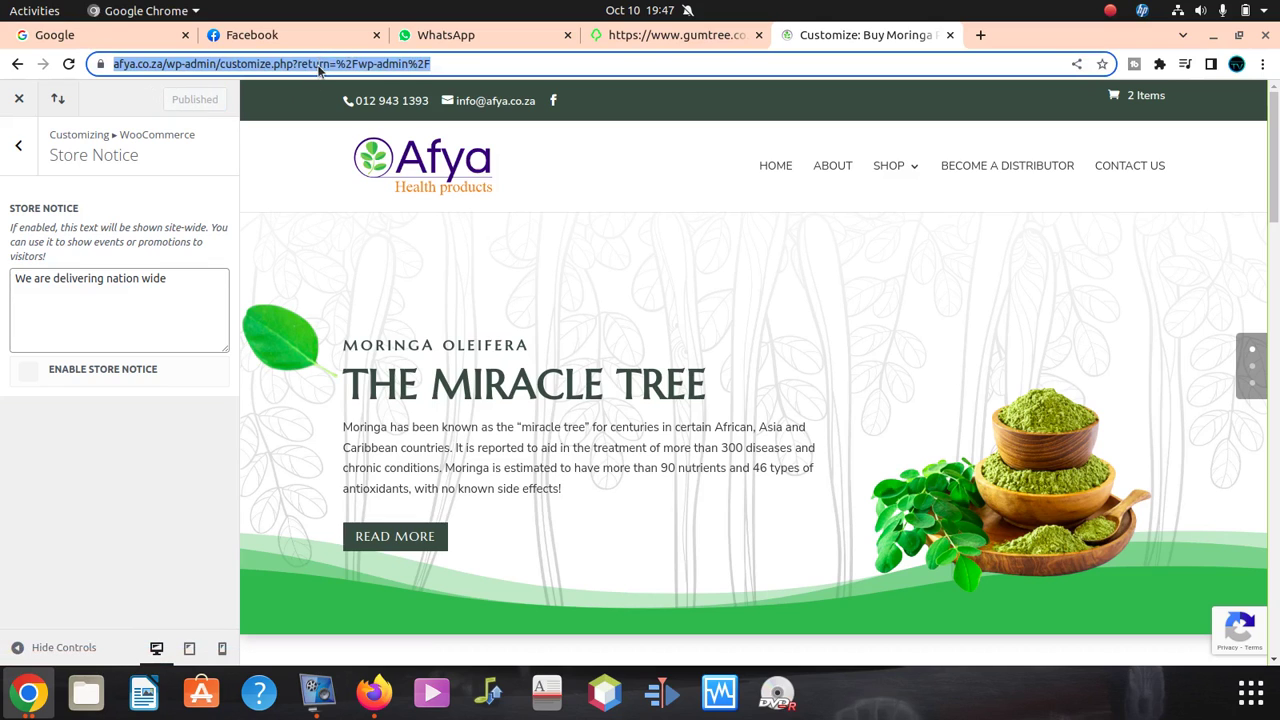
{"action": "key", "text": "Return"}
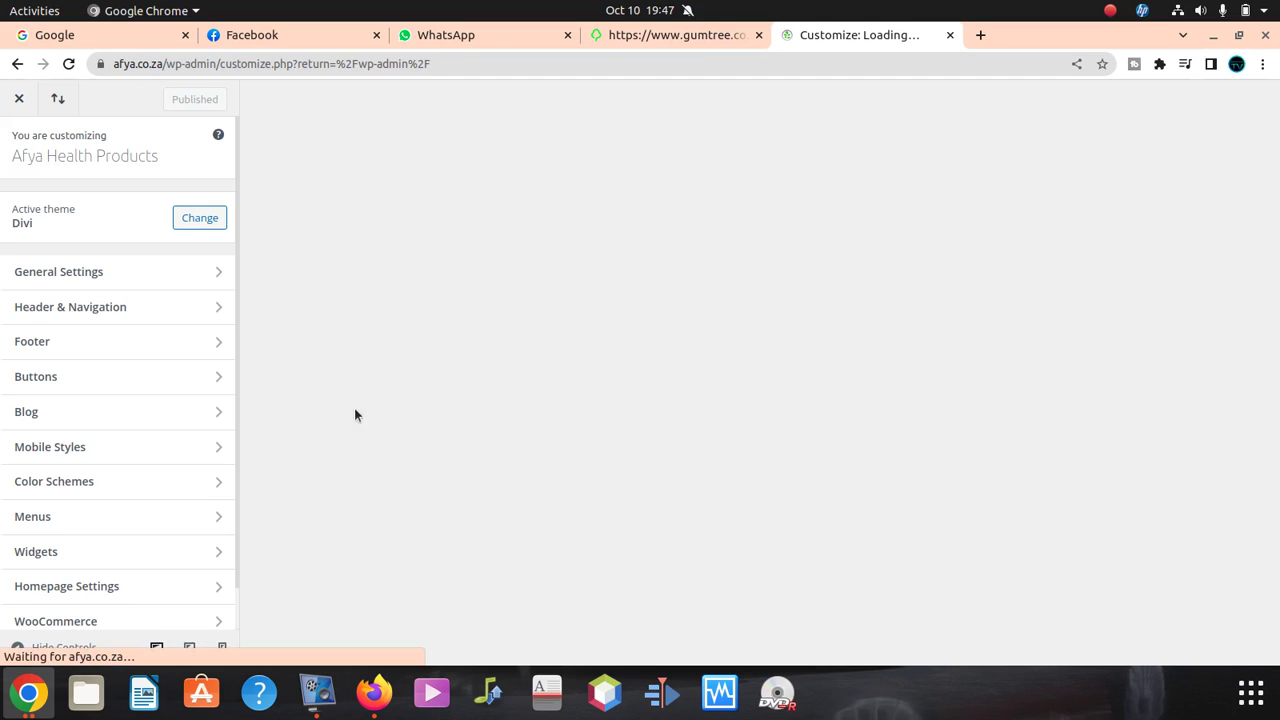
{"action": "scroll", "coordinate": [63, 494], "scroll_direction": "down", "scroll_amount": 1}
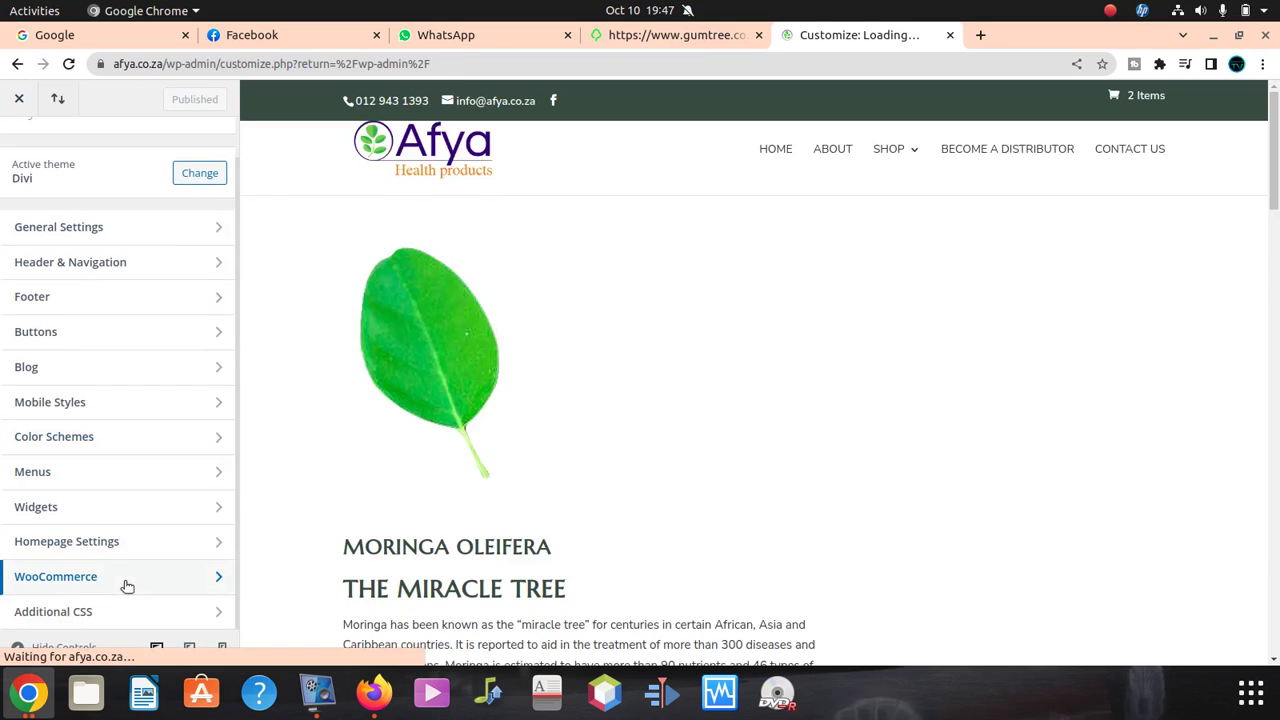
{"action": "left_click", "coordinate": [124, 582]}
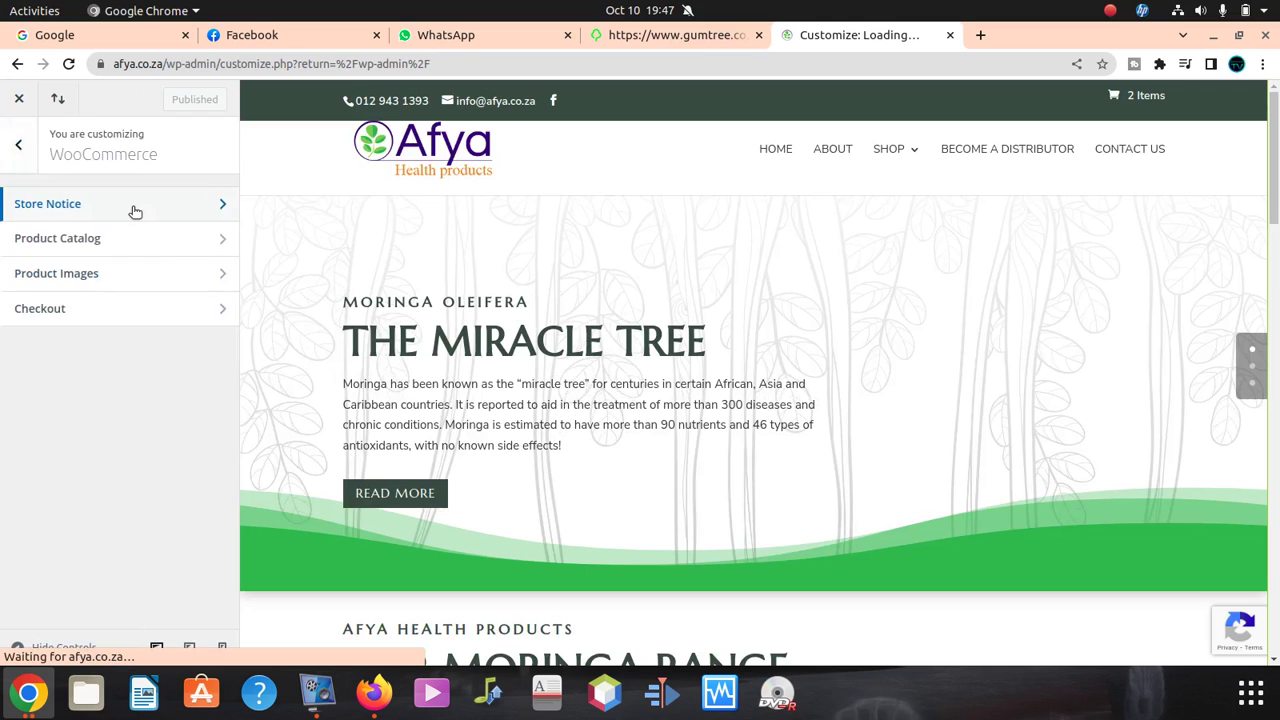
{"action": "left_click", "coordinate": [217, 206]}
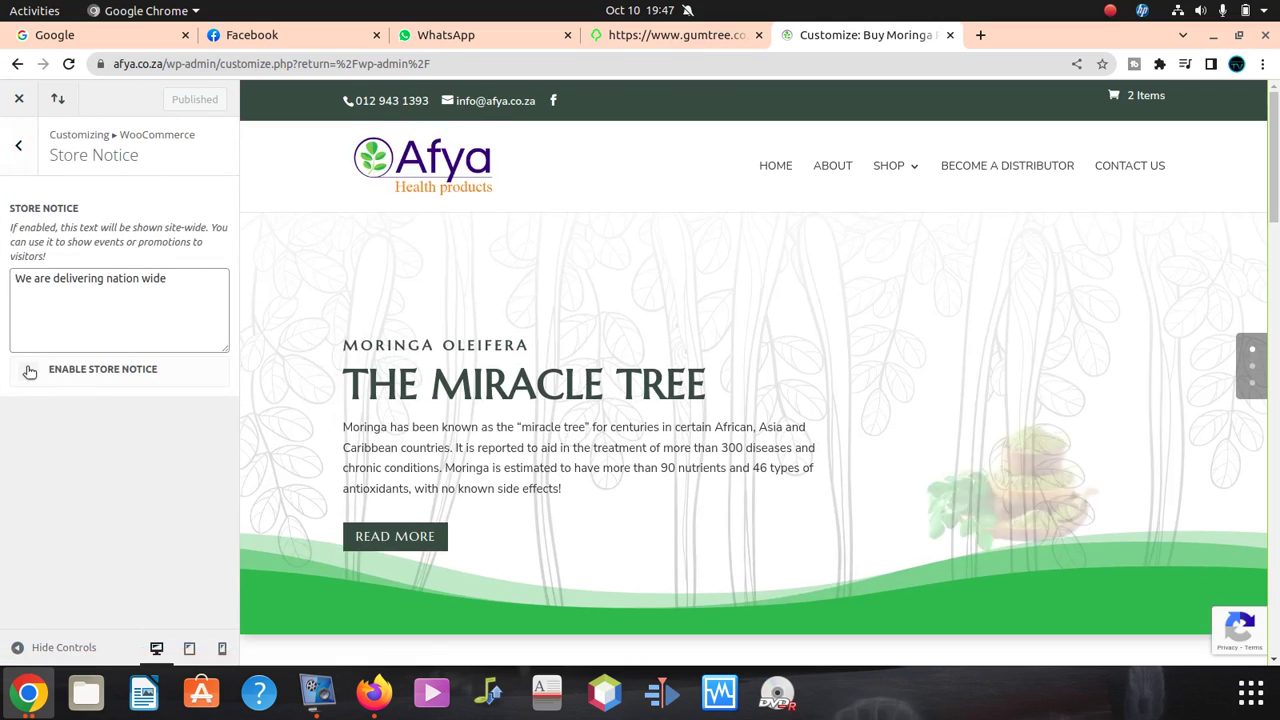
{"action": "left_click", "coordinate": [29, 370]}
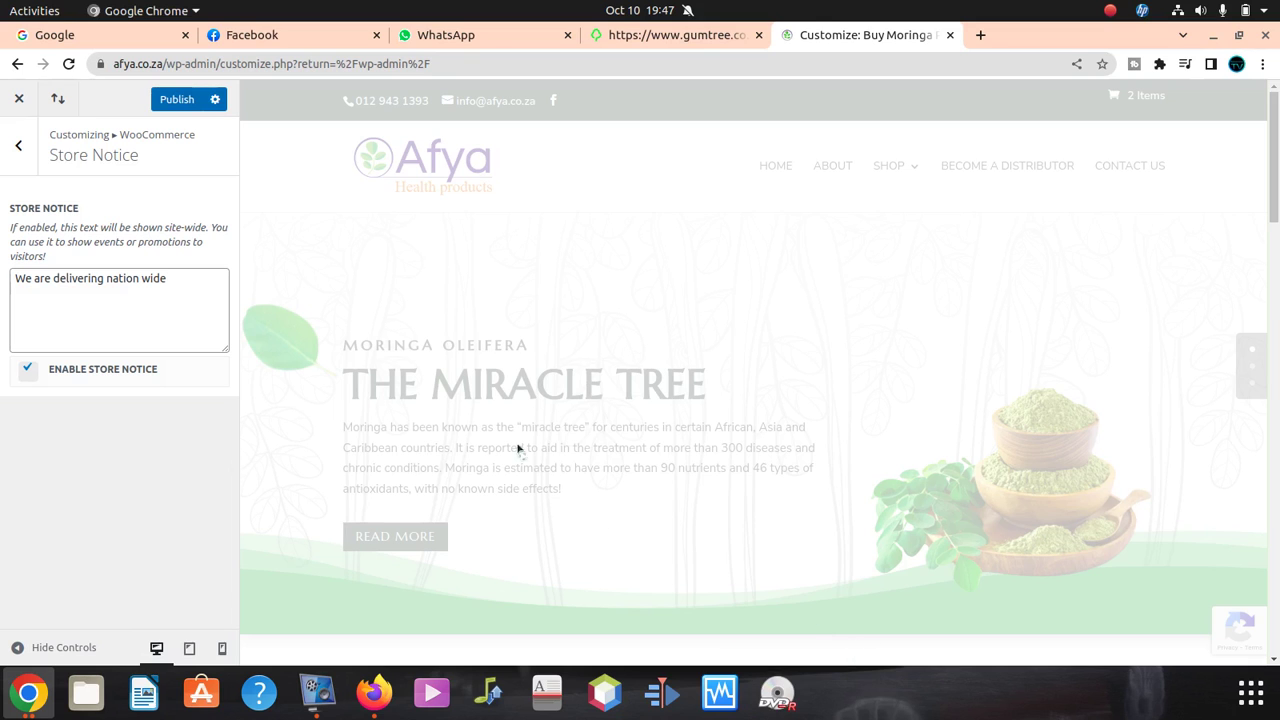
{"action": "left_click", "coordinate": [176, 99]}
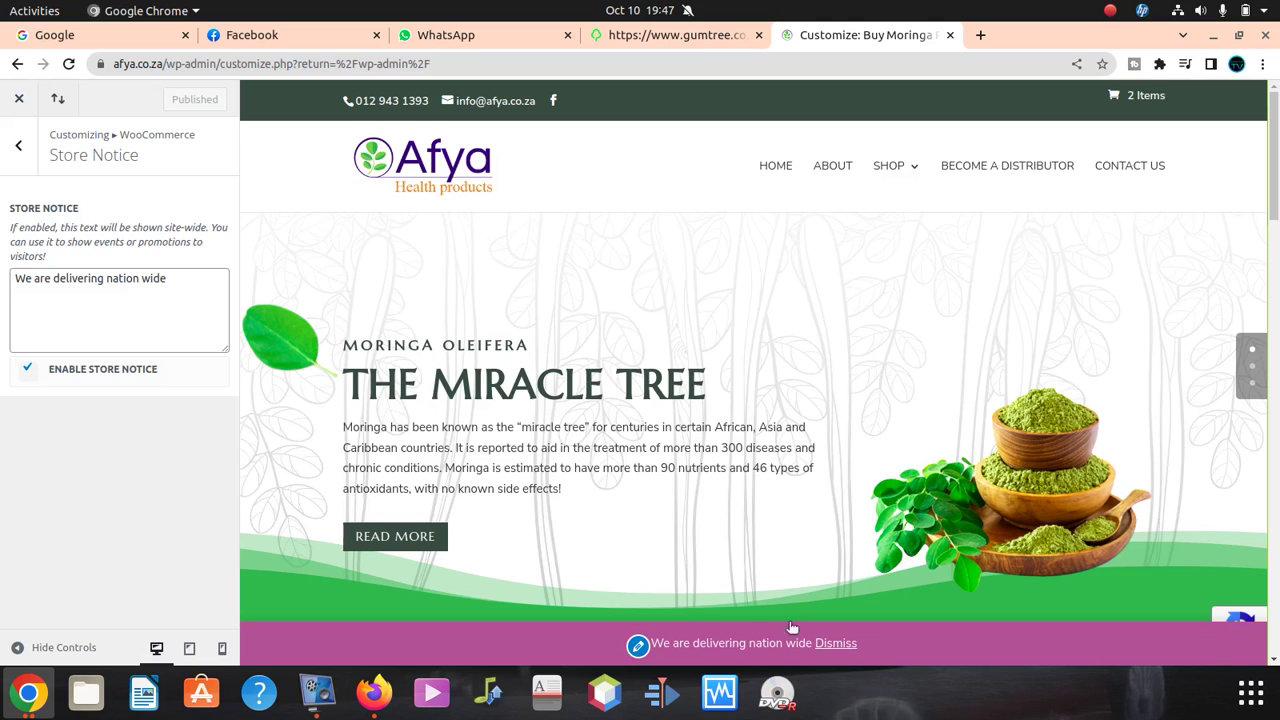
- Disable the WooCommerce store notice, clear its text and publish the change
{"action": "left_click", "coordinate": [30, 371]}
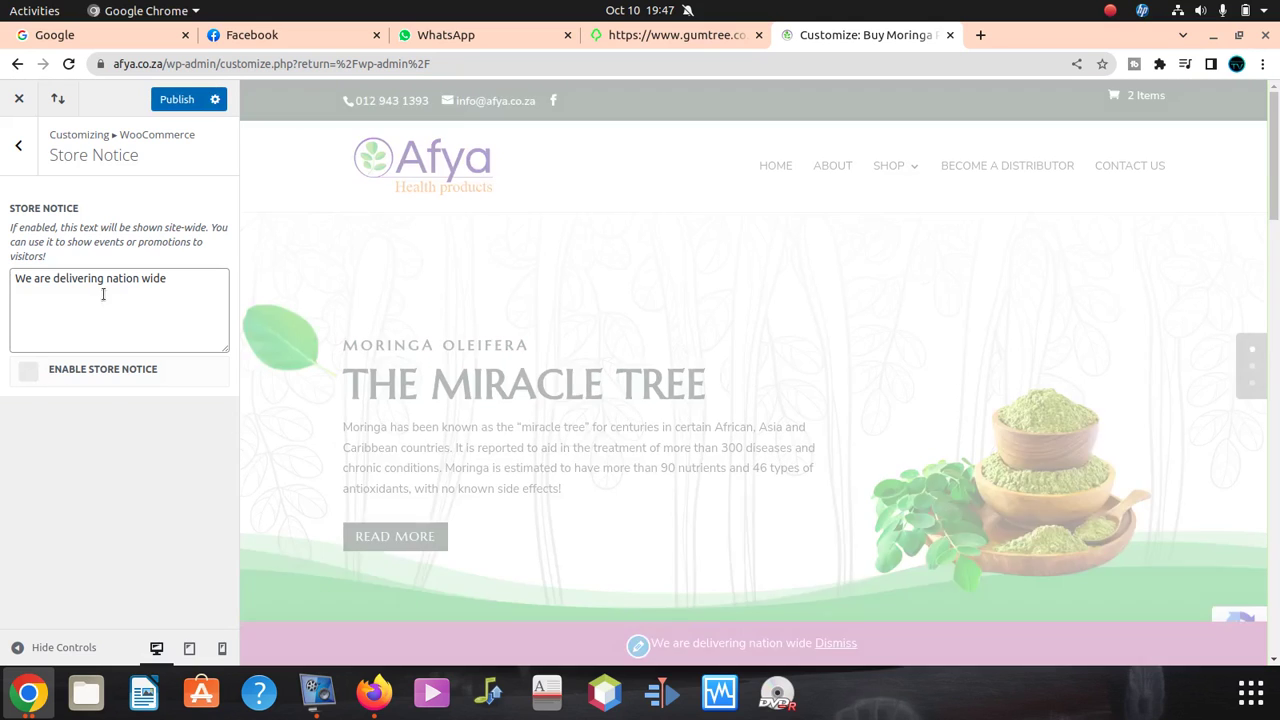
{"action": "triple_click", "coordinate": [113, 280]}
{"action": "key", "text": "BackSpace"}
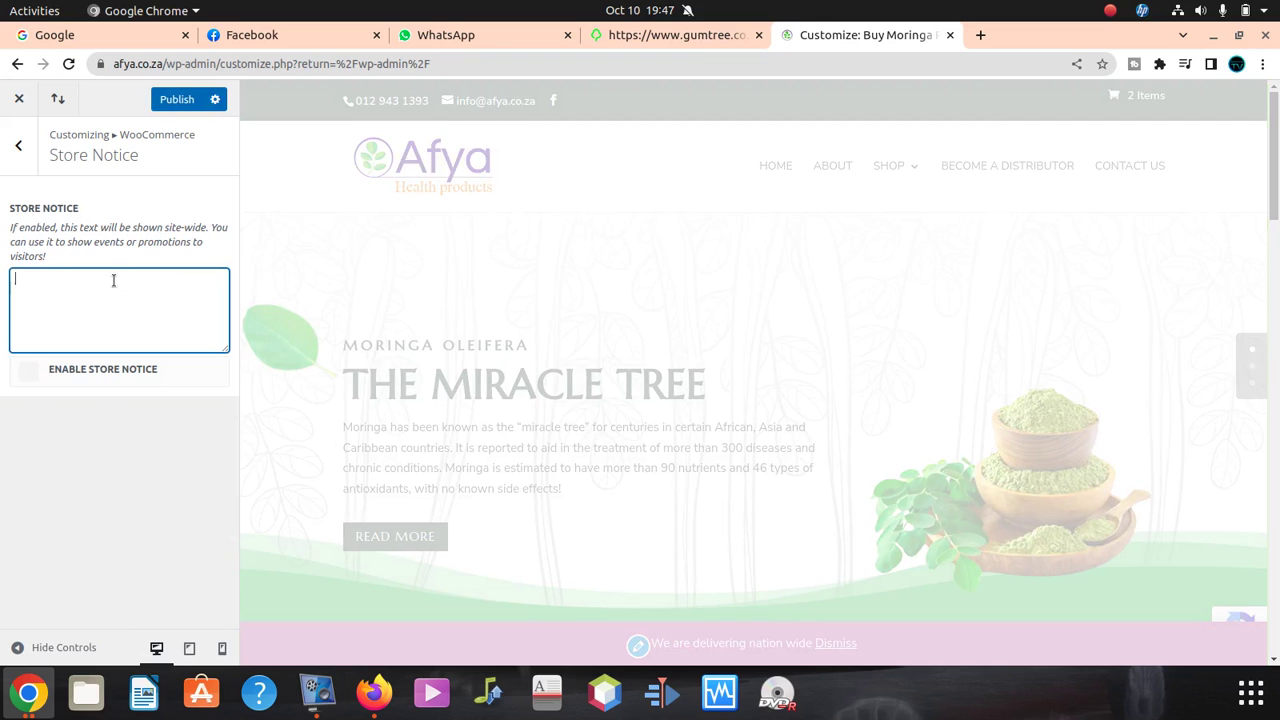
{"action": "left_click", "coordinate": [170, 101]}
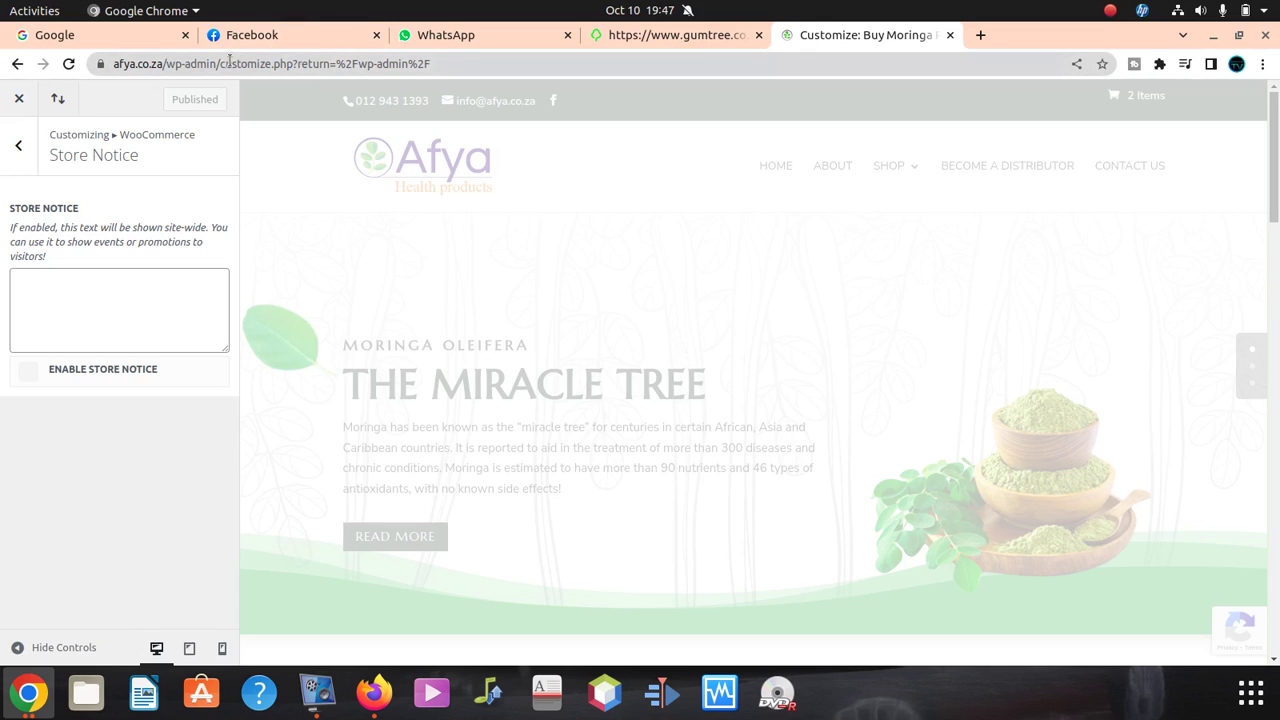
- Load the live home page at afya.co.za and check it down to the footer for the store notice
{"action": "left_click_drag", "start_coordinate": [170, 64], "coordinate": [480, 64]}
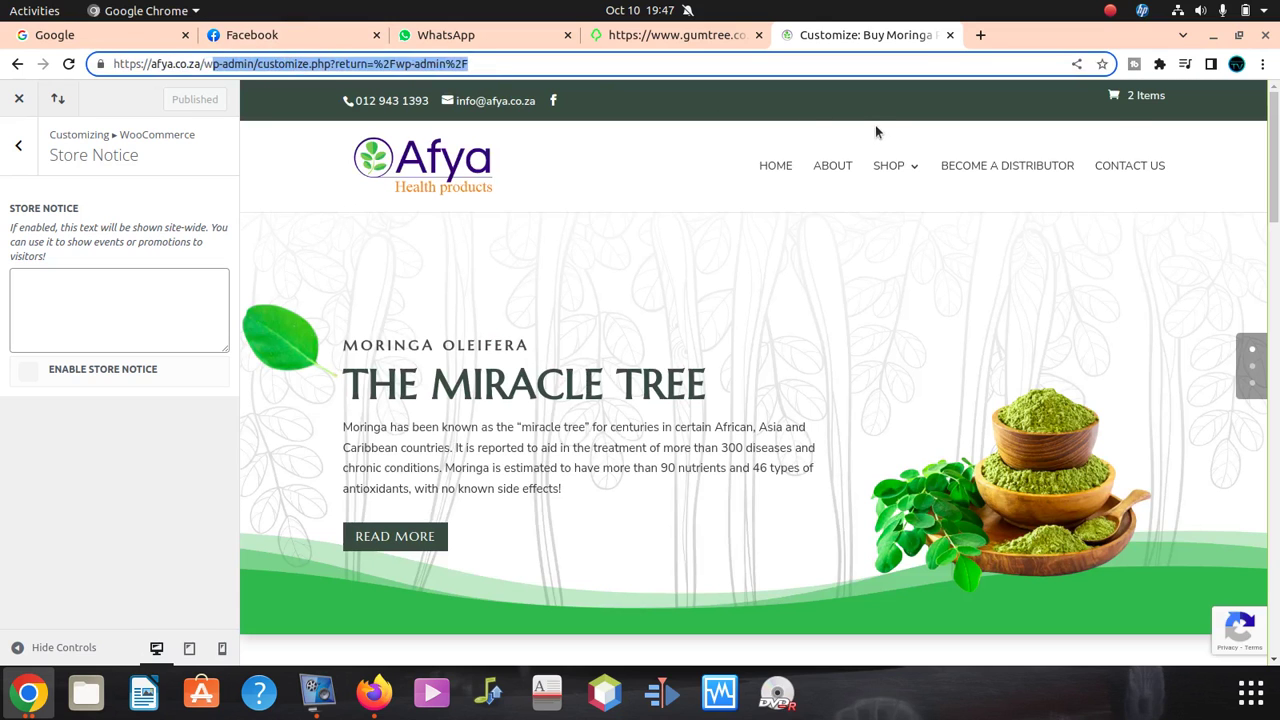
{"action": "key", "text": "BackSpace"}
{"action": "key", "text": "Return"}
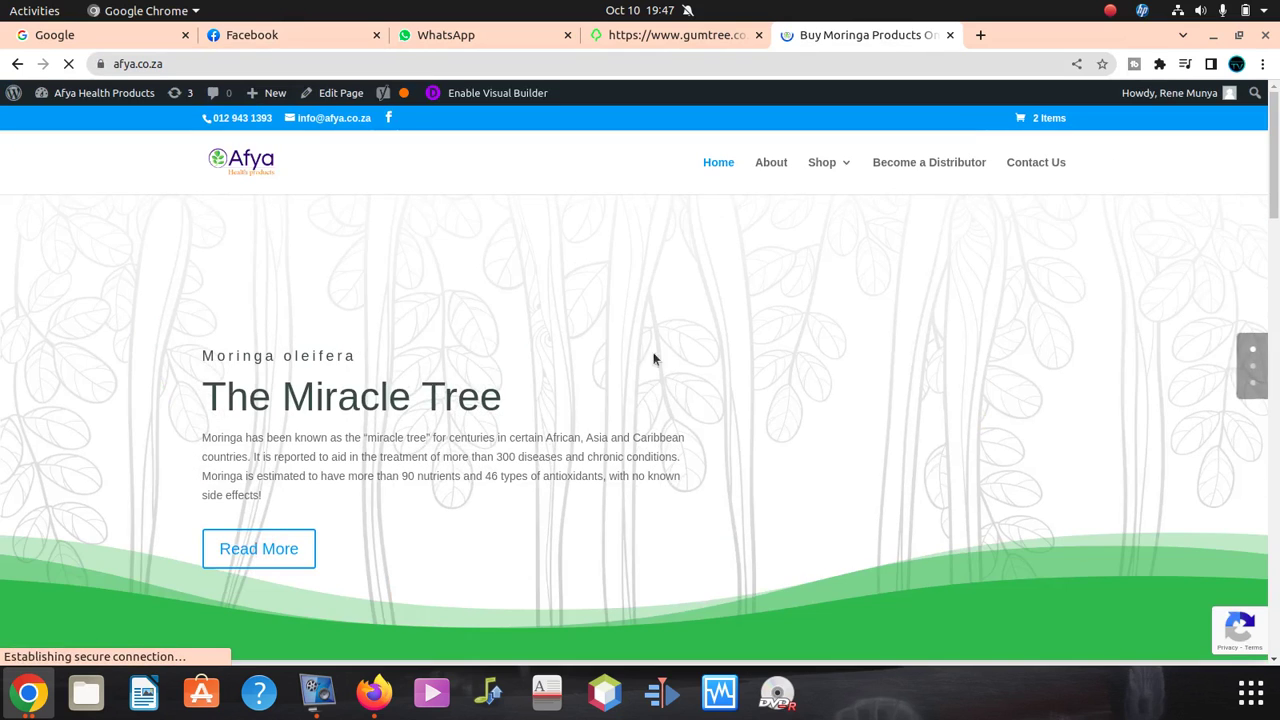
{"action": "scroll", "coordinate": [620, 350], "scroll_direction": "down", "scroll_amount": 5}
{"action": "scroll", "coordinate": [551, 500], "scroll_direction": "down", "scroll_amount": 15}
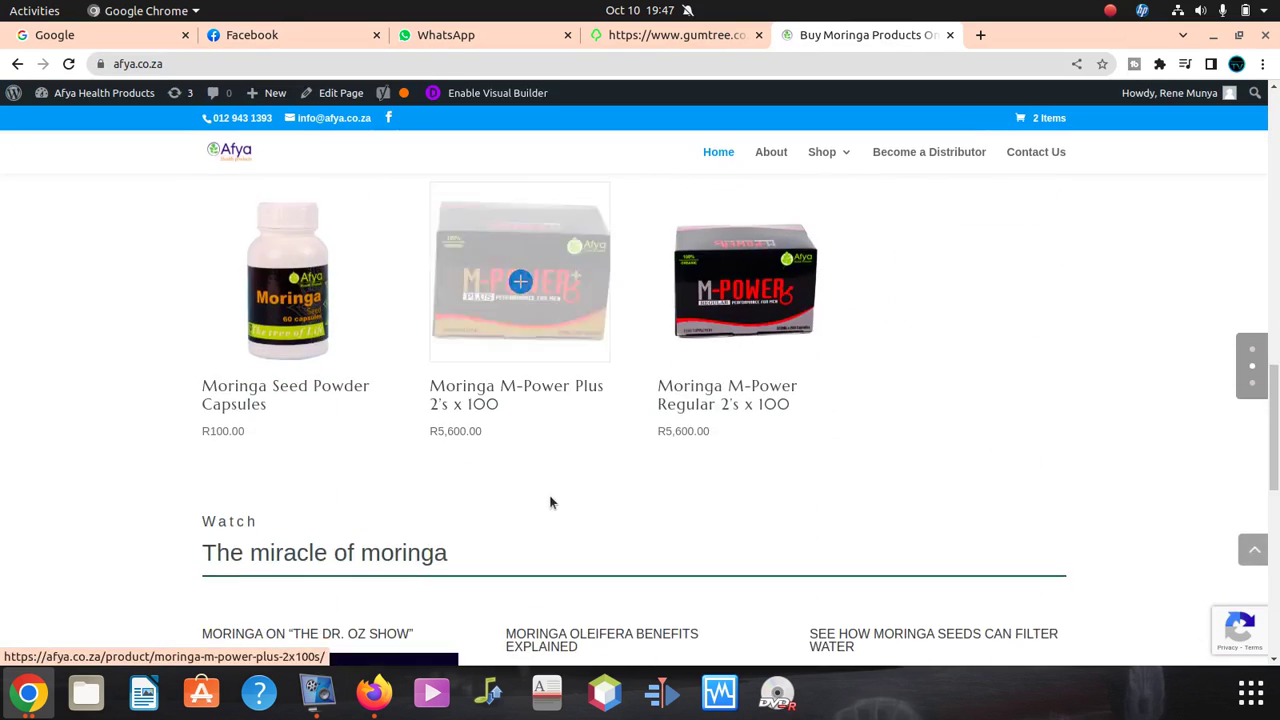
{"action": "scroll", "coordinate": [580, 500], "scroll_direction": "down", "scroll_amount": 1}
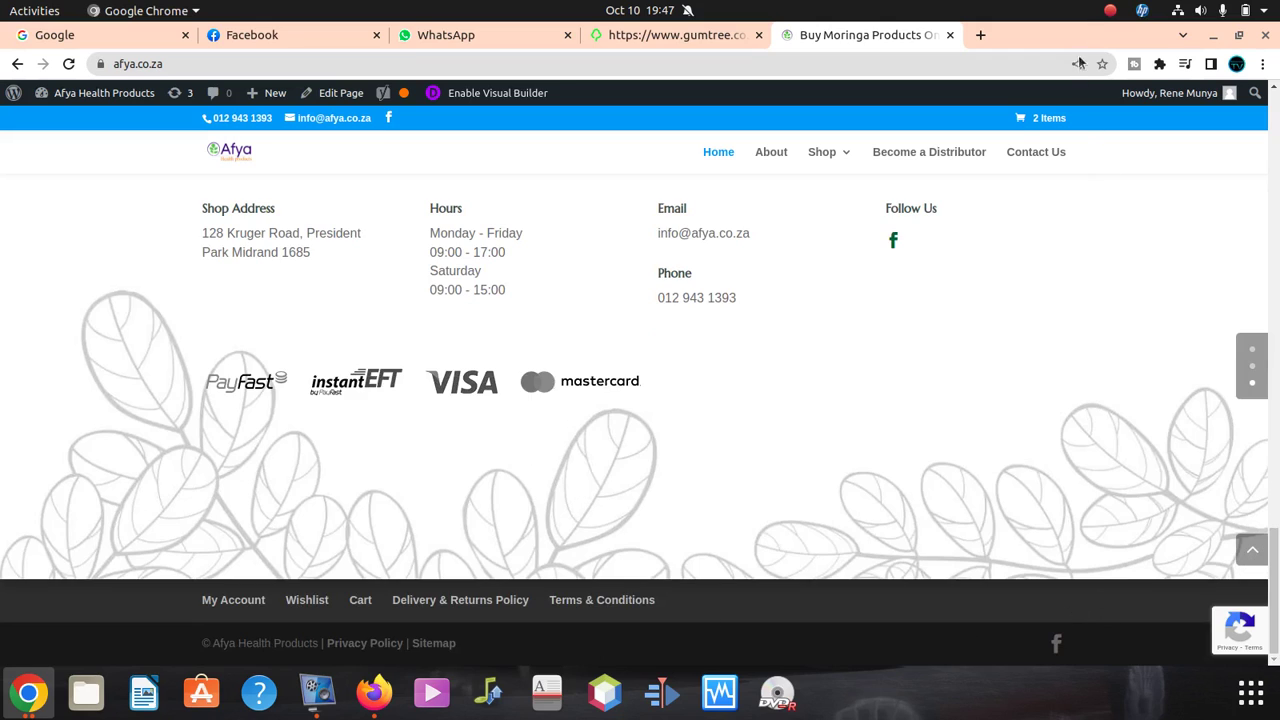
{"action": "left_click_drag", "start_coordinate": [1086, 24], "coordinate": [950, 140]}
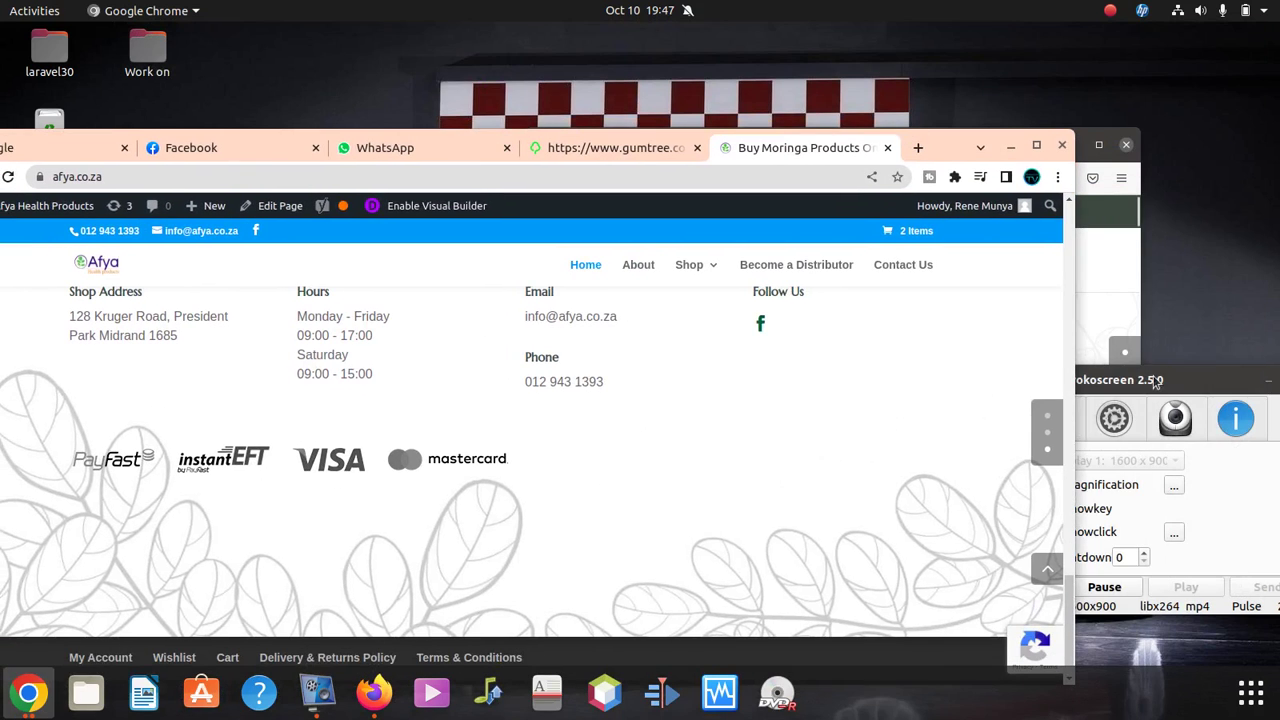
{"action": "left_click_drag", "start_coordinate": [1136, 372], "coordinate": [1120, 272]}
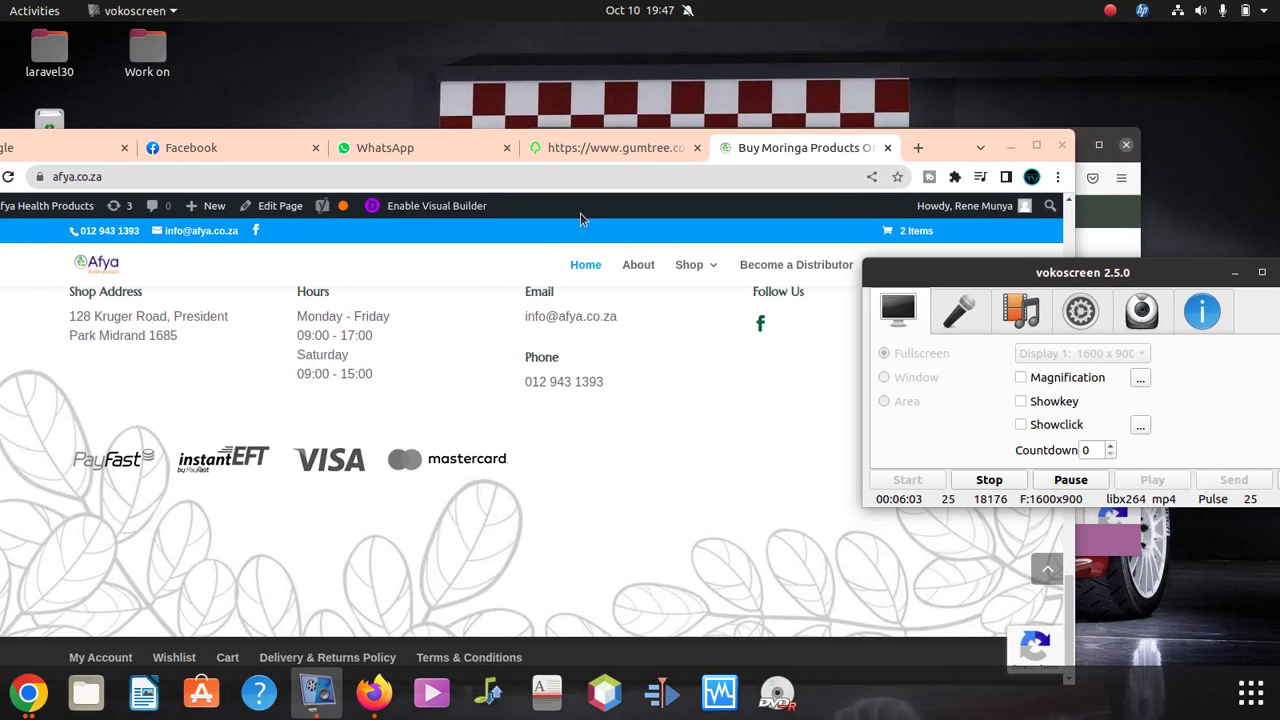
{"action": "left_click_drag", "start_coordinate": [960, 150], "coordinate": [1040, 6]}
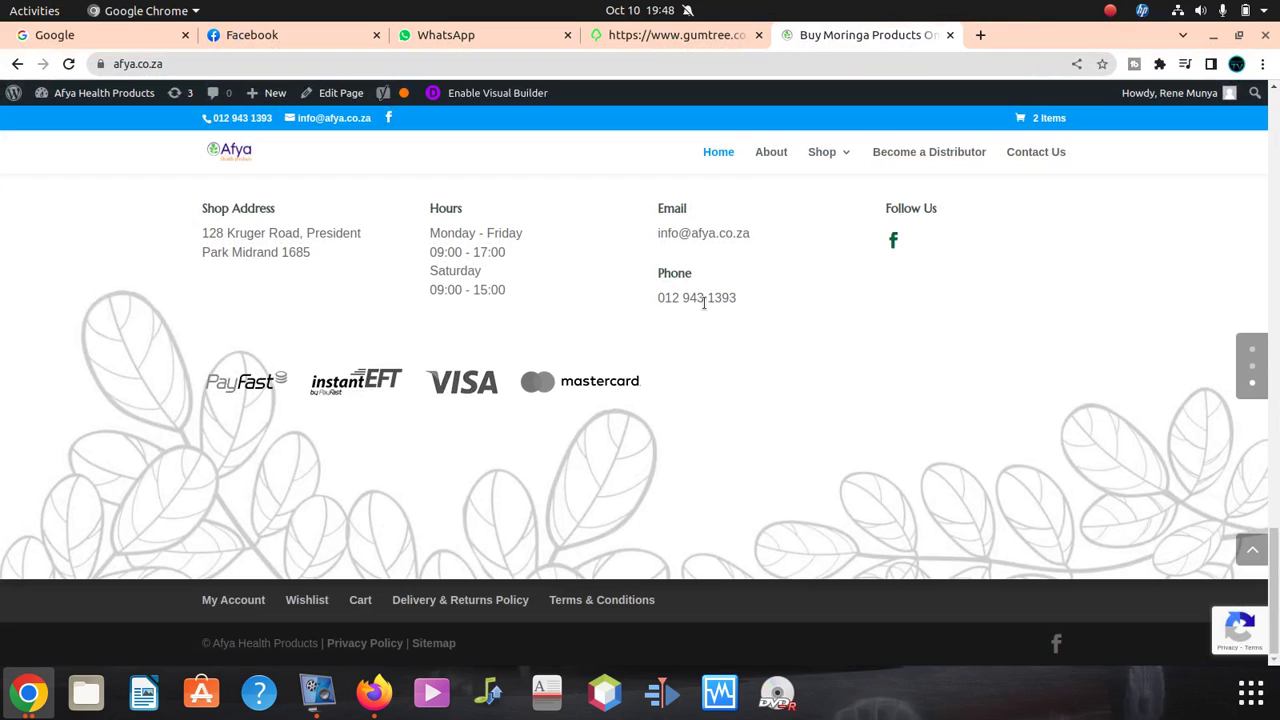
{"action": "scroll", "coordinate": [623, 322], "scroll_direction": "up", "scroll_amount": 6}
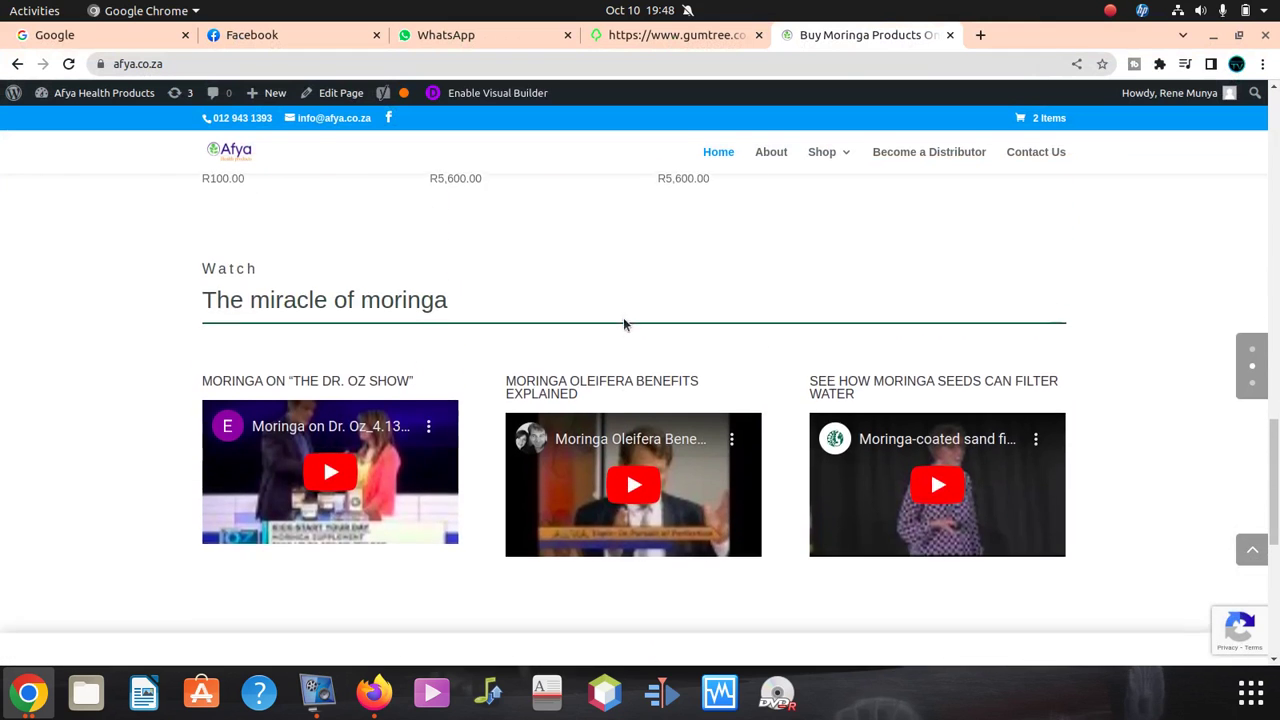
{"action": "scroll", "coordinate": [623, 322], "scroll_direction": "up", "scroll_amount": 10}
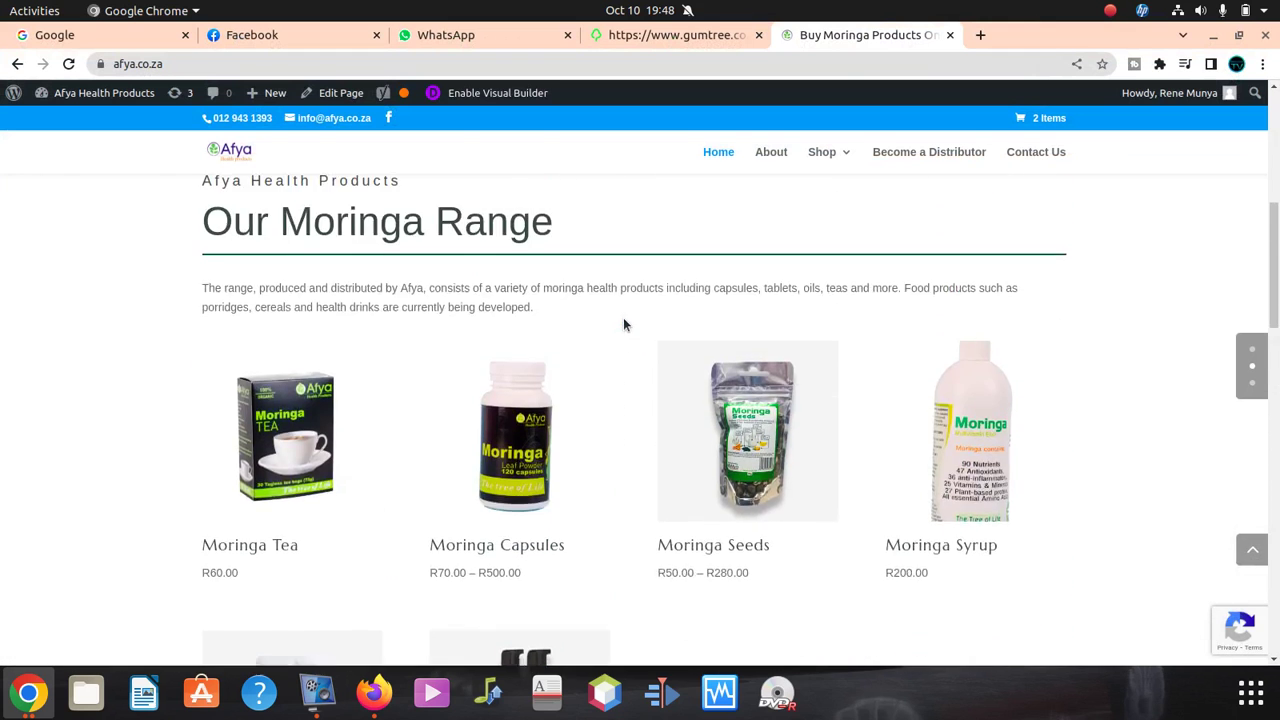
{"action": "scroll", "coordinate": [623, 324], "scroll_direction": "up", "scroll_amount": 5}
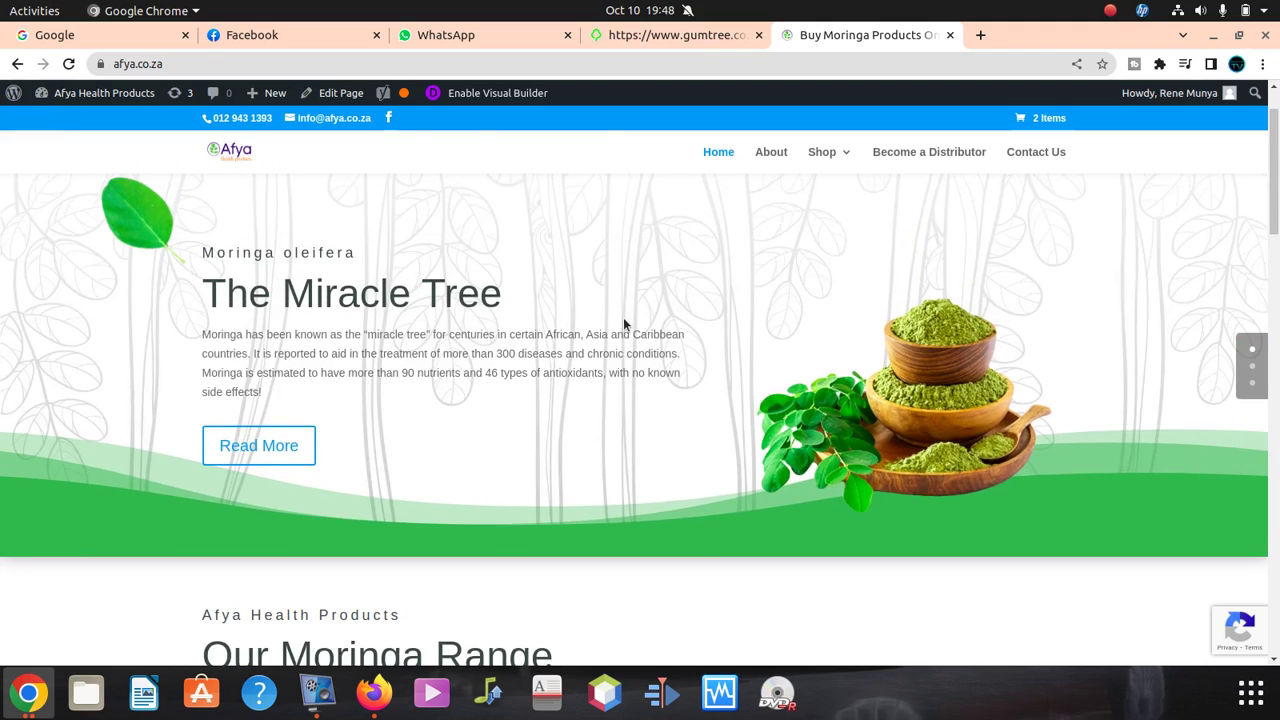